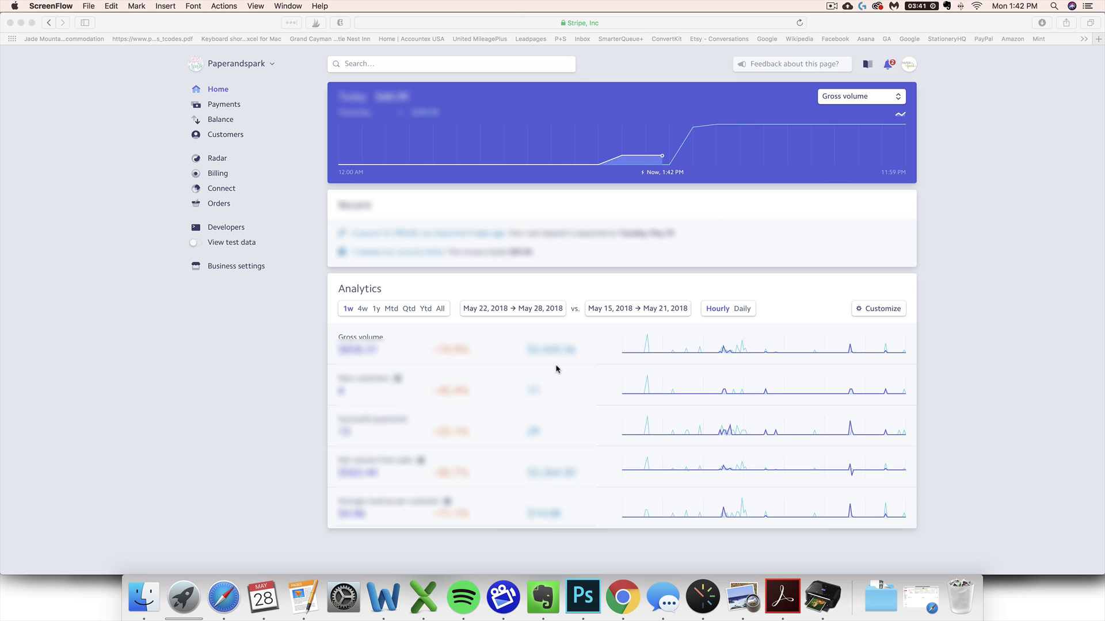
# Bring the Safari window with the Stripe Dashboard to the front
pyautogui.click(939, 316)
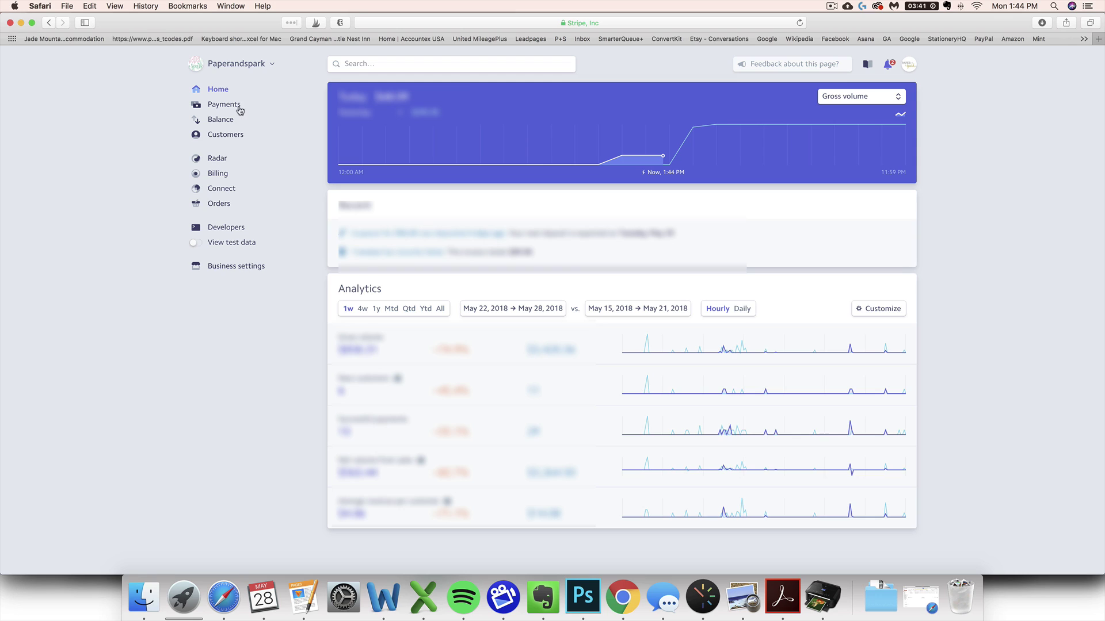
# Filter the payments list to dates between 4/1/2018 and 4/30/2018
pyautogui.click(221, 107)
pyautogui.click(353, 99)
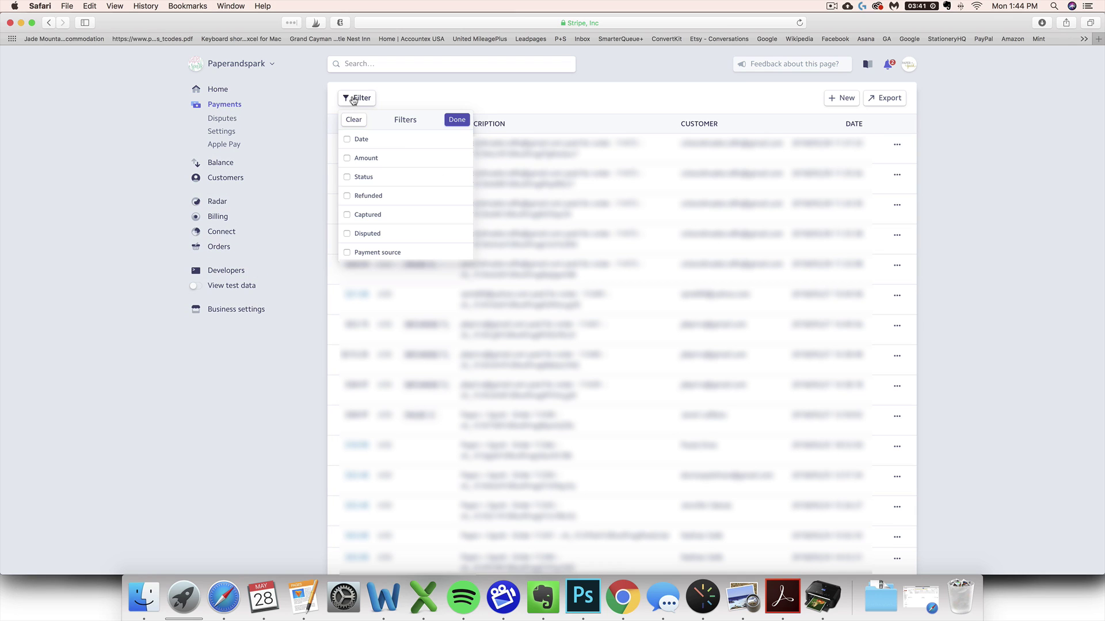
pyautogui.click(350, 140)
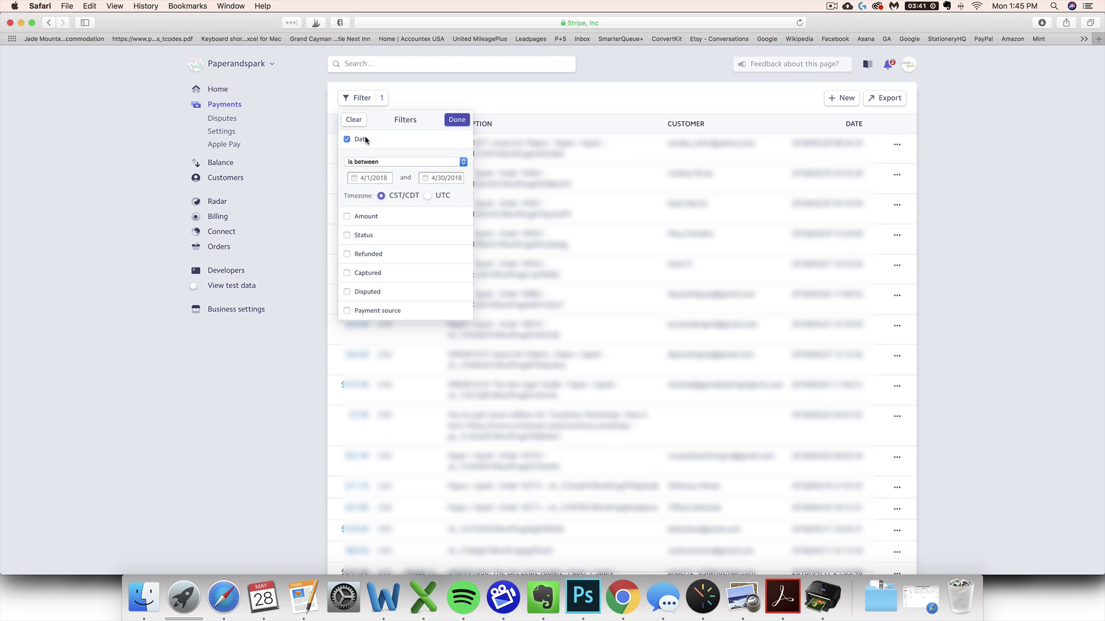
pyautogui.click(370, 163)
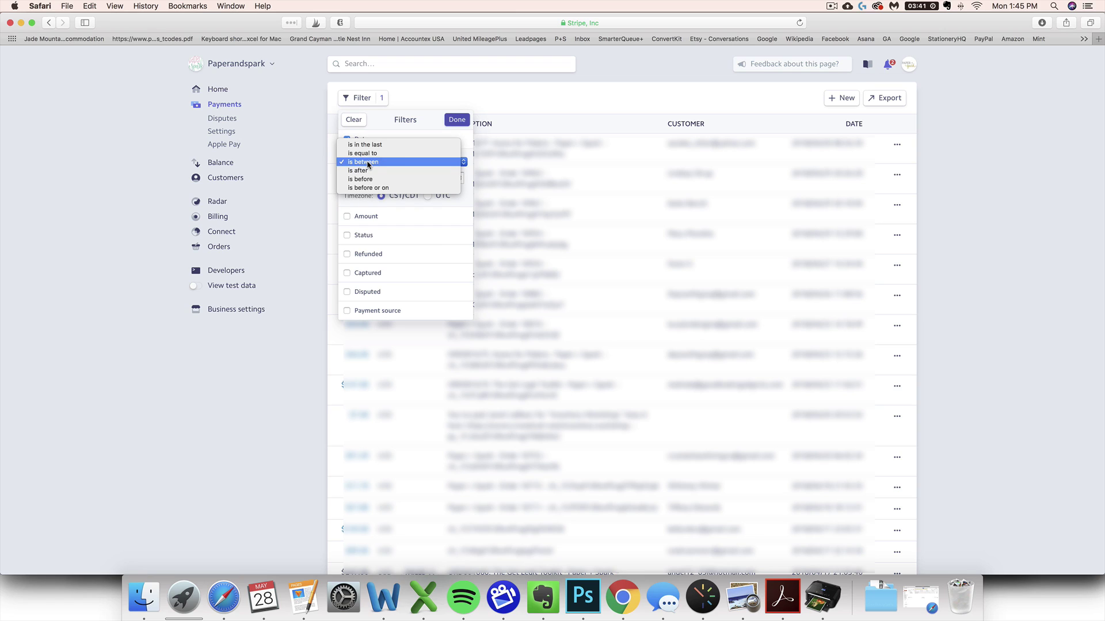
pyautogui.click(371, 163)
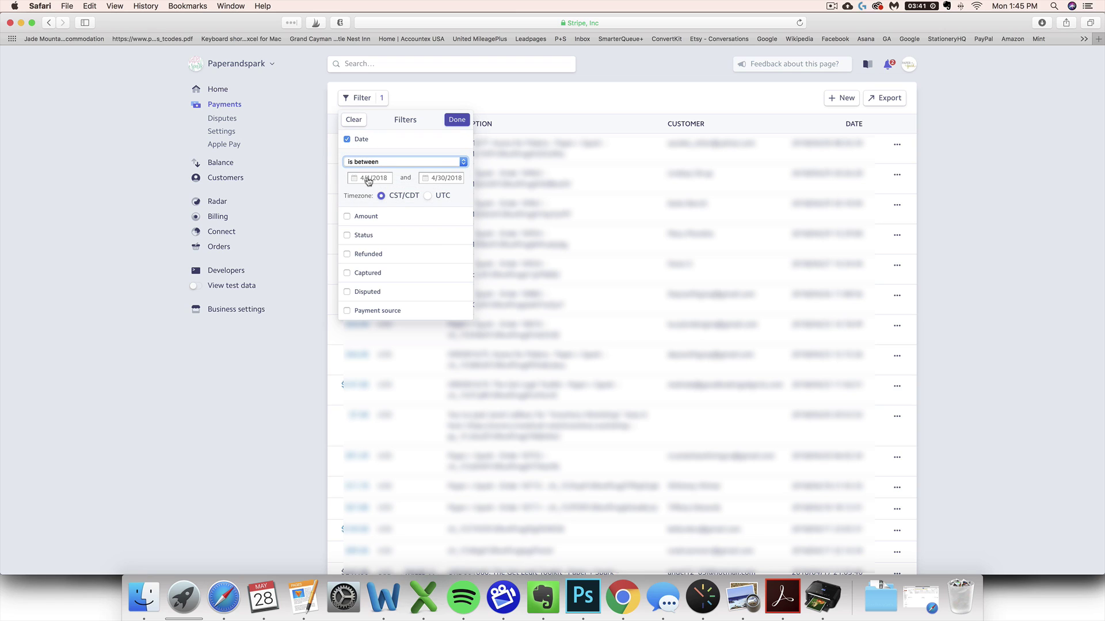
pyautogui.click(460, 123)
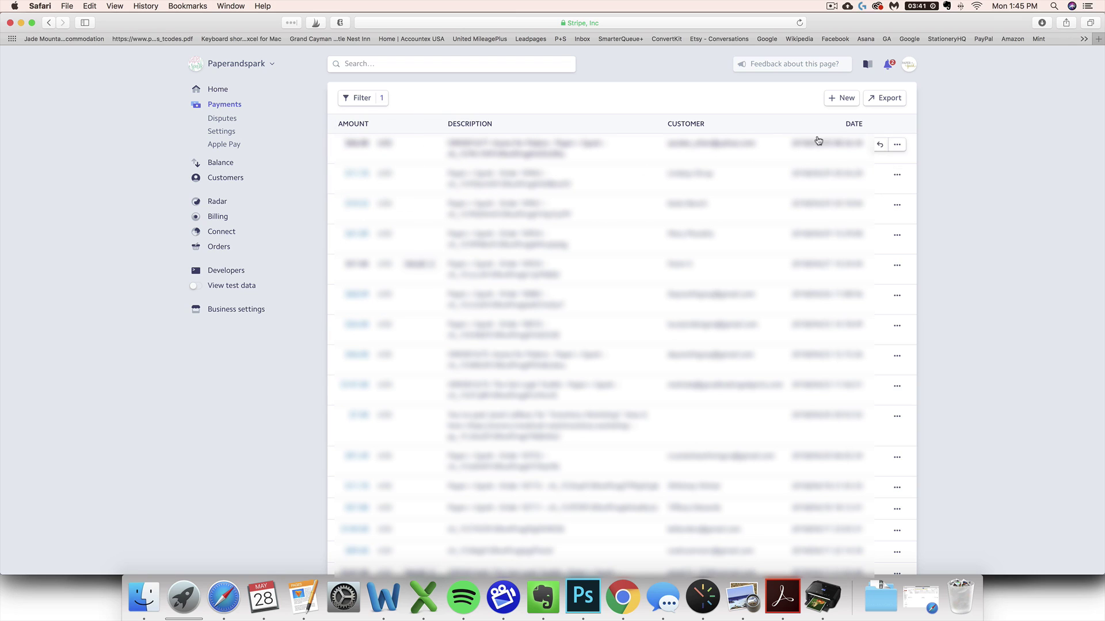
# Export the 93 filtered April payments, to be emailed when ready
pyautogui.scroll(-3, 821, 167)
pyautogui.scroll(-4, 821, 179)
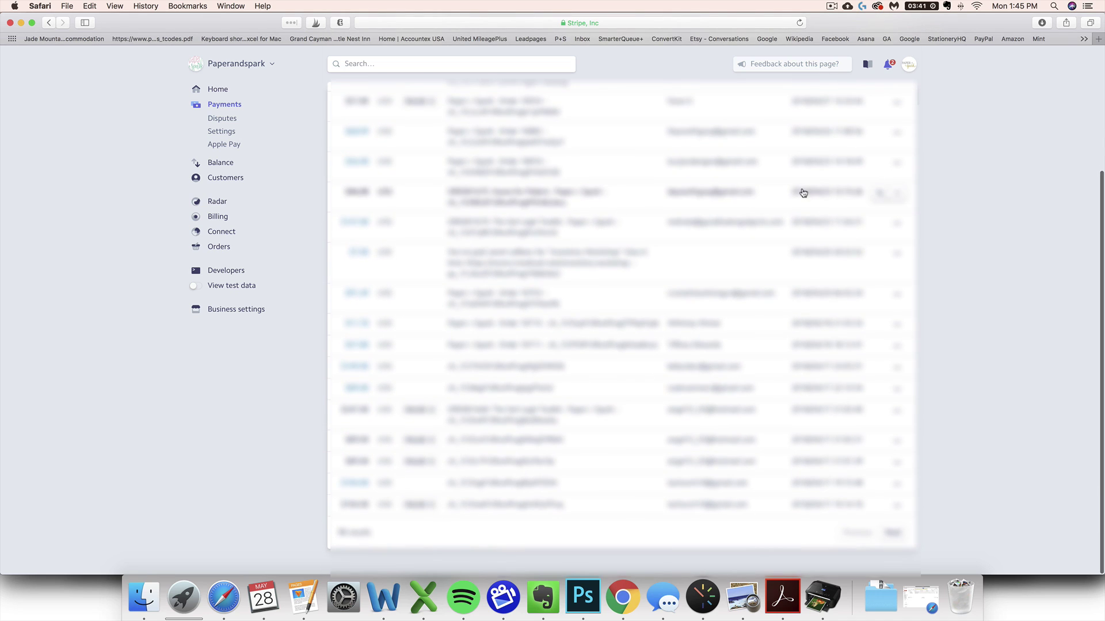
pyautogui.scroll(6, 875, 481)
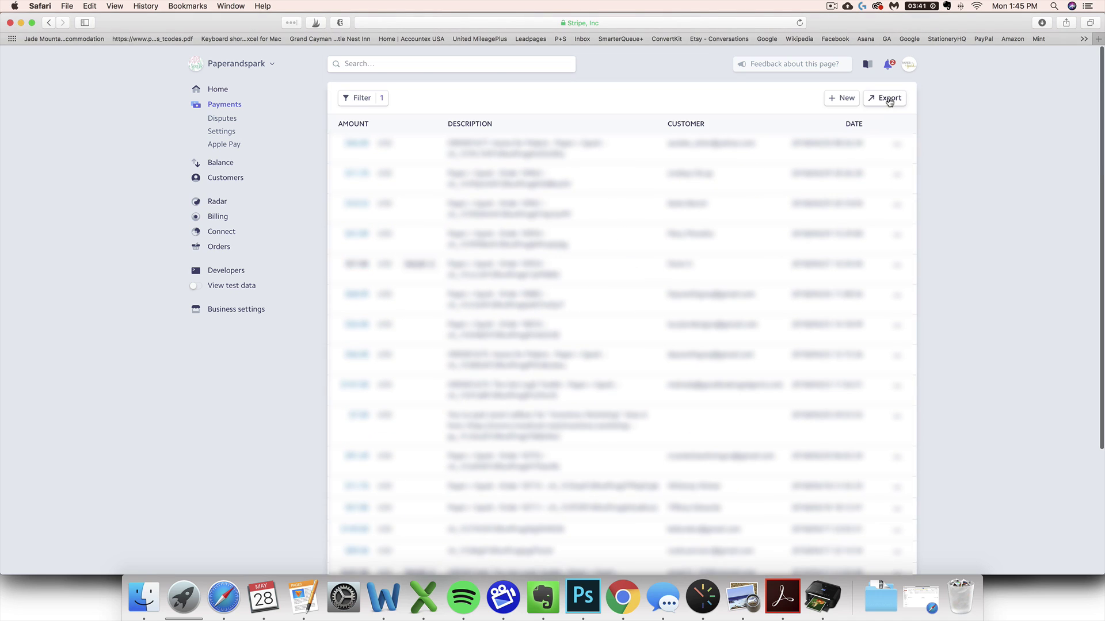
pyautogui.click(886, 102)
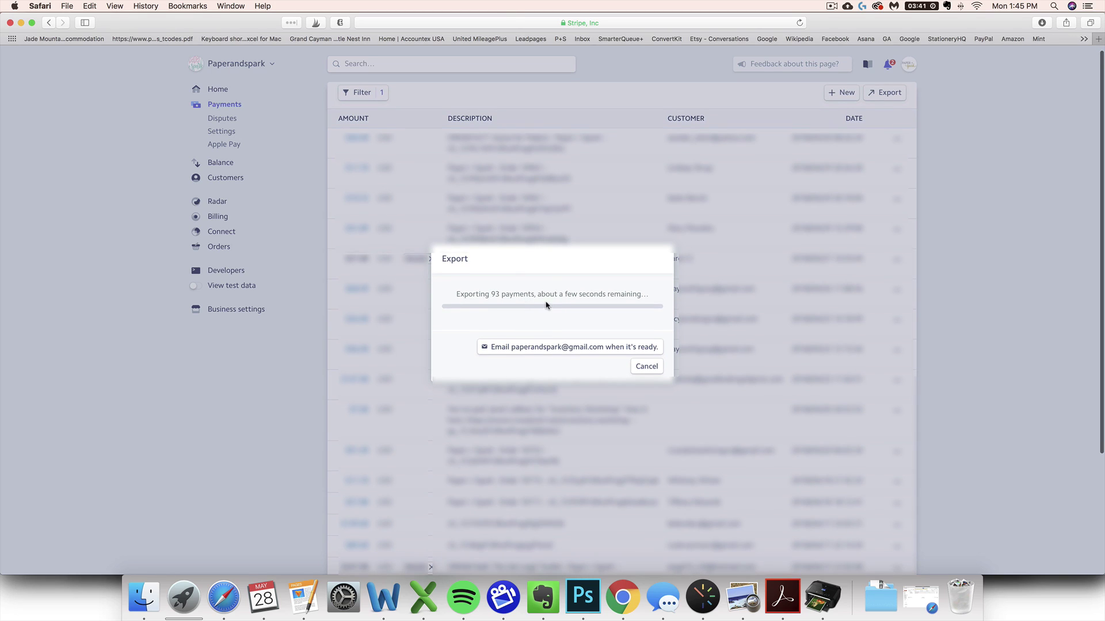
pyautogui.click(513, 351)
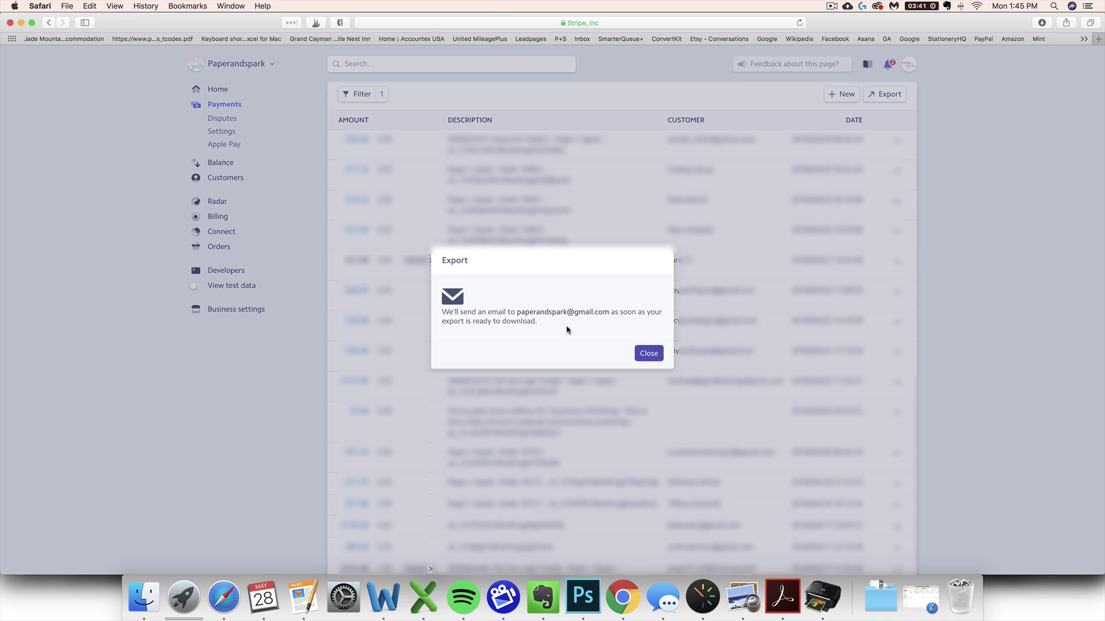
pyautogui.click(649, 353)
# Download the linked payments.csv from the Stripe export email in Gmail's Updates category
pyautogui.press('super+grave')
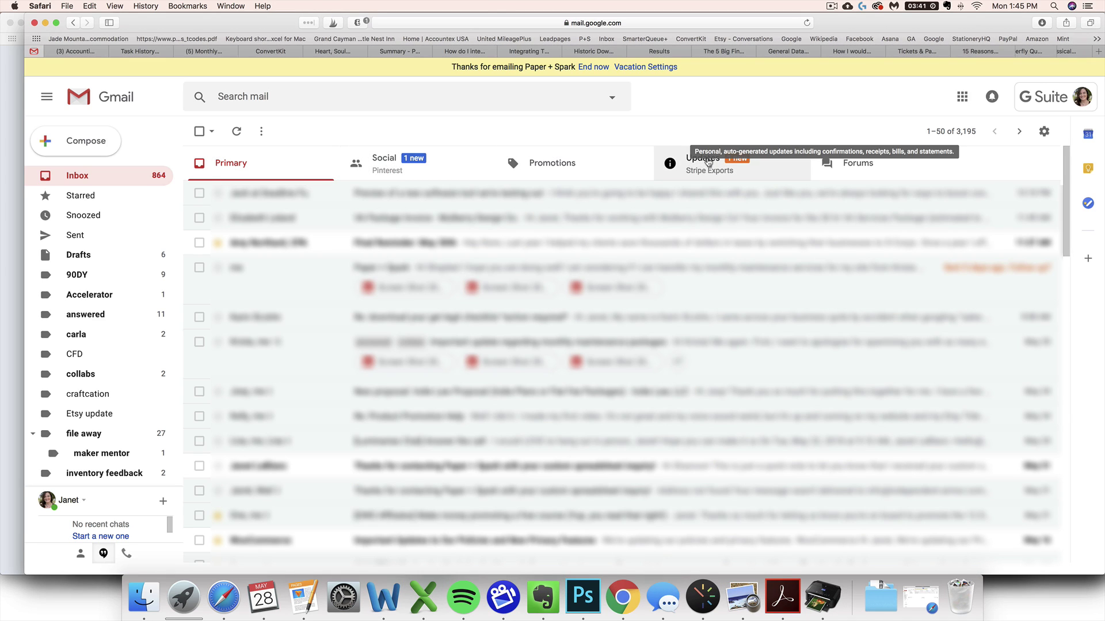
pyautogui.click(705, 164)
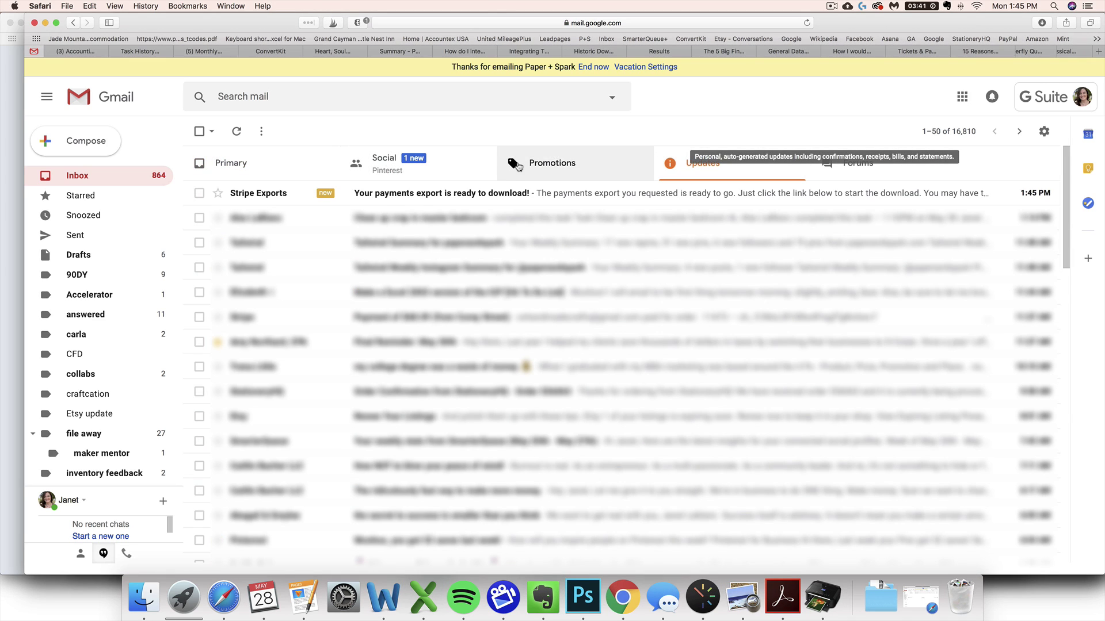
pyautogui.click(463, 198)
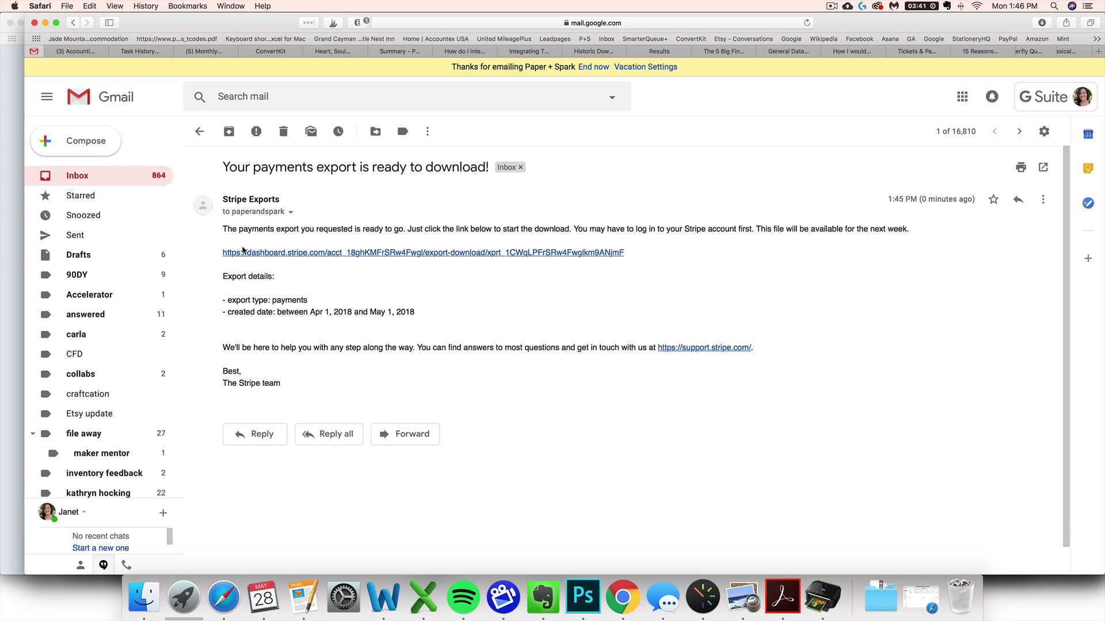
pyautogui.rightClick(431, 260)
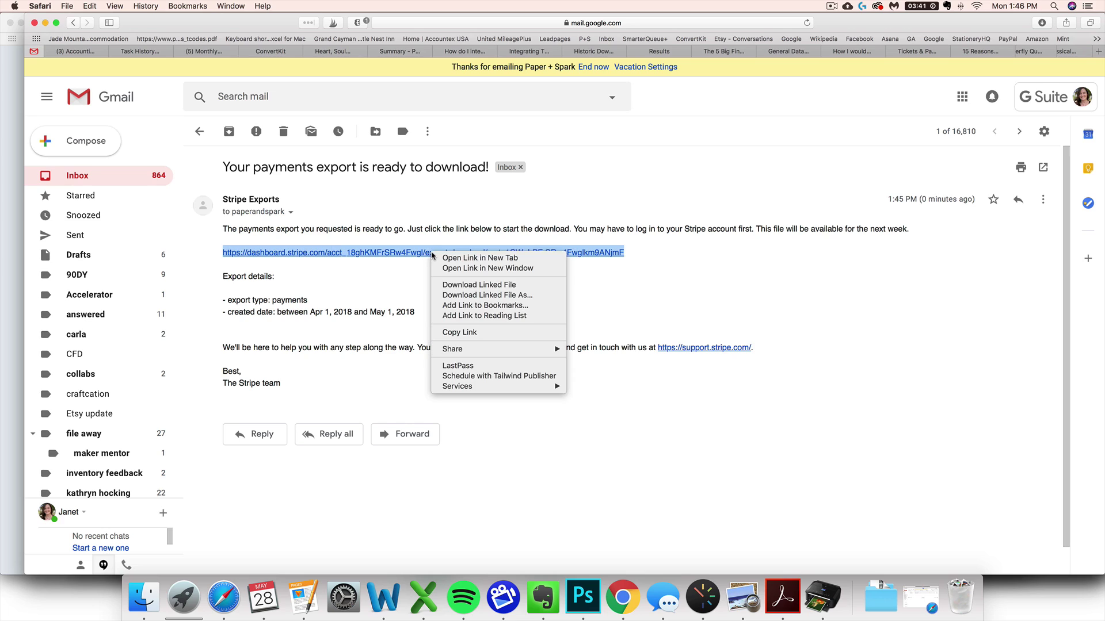
pyautogui.click(457, 284)
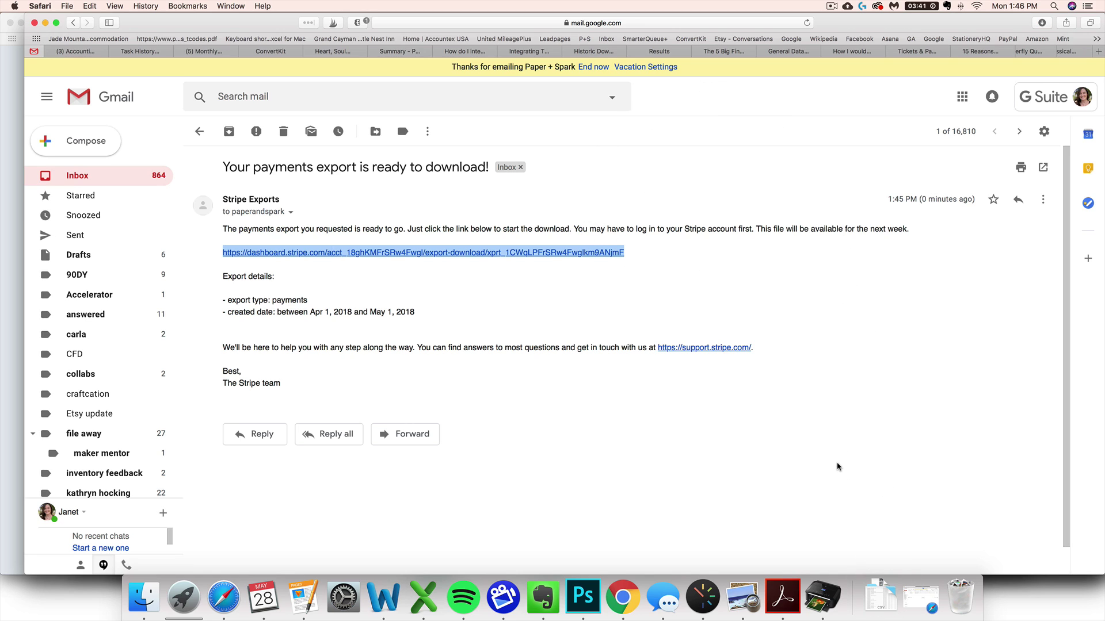
pyautogui.click(884, 583)
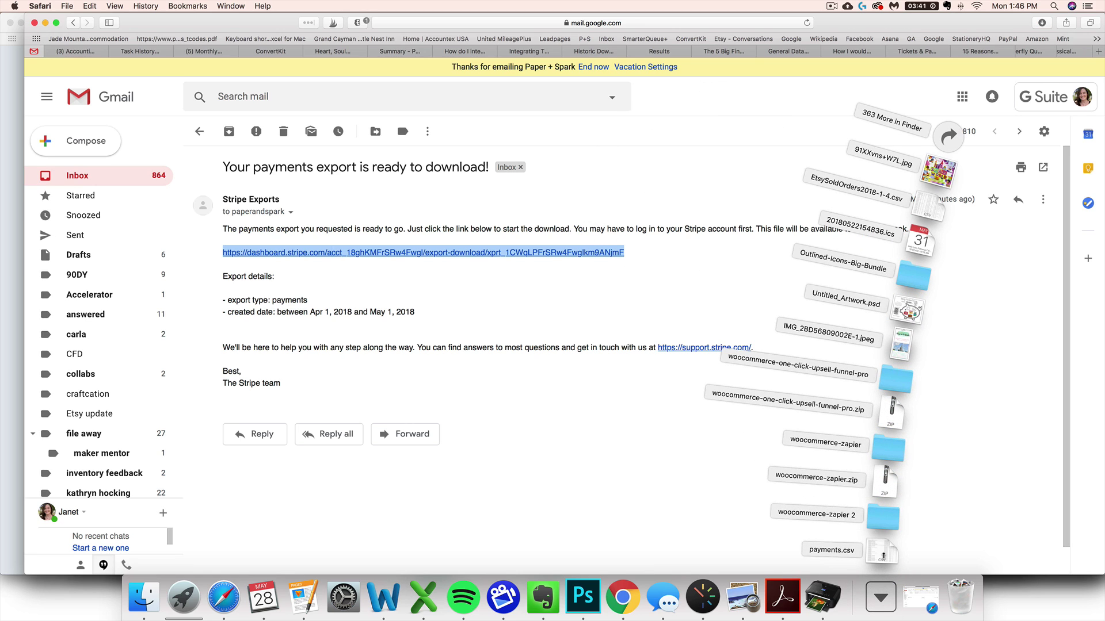
# Open payments.csv in a full-screen Excel window and widen the Description column
pyautogui.click(883, 553)
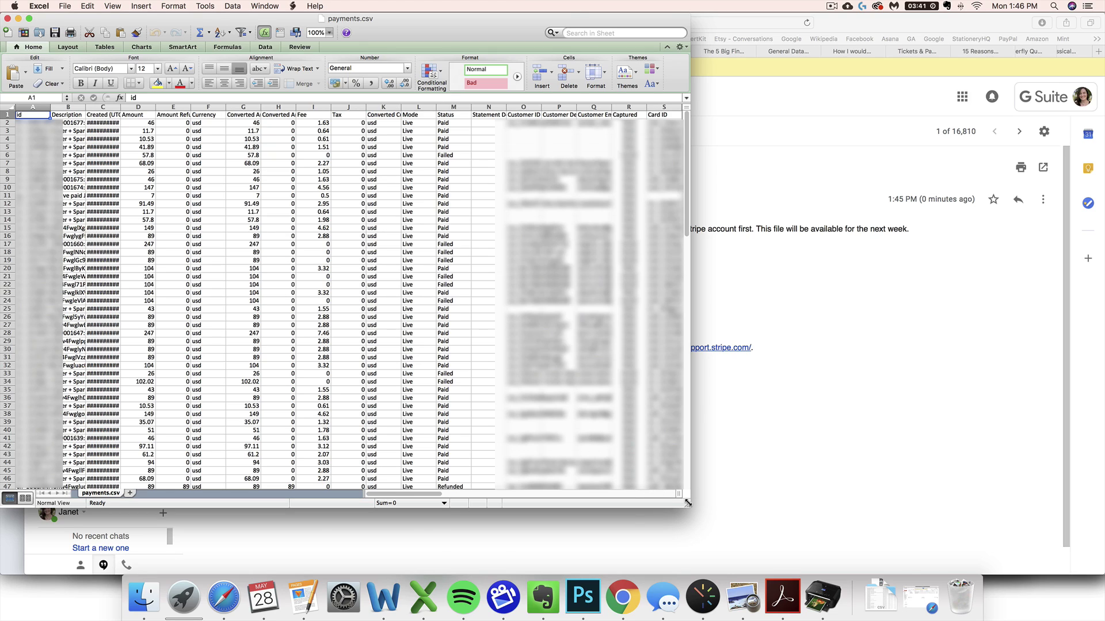
pyautogui.hotkey('ctrl', 'alt', 'Return')
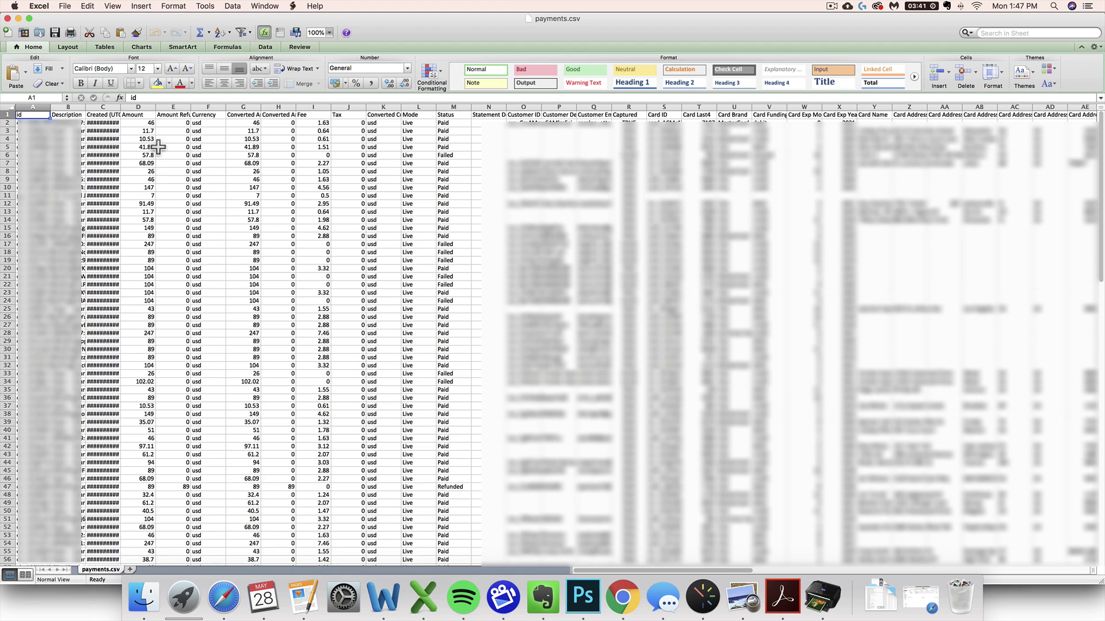
pyautogui.click(69, 108)
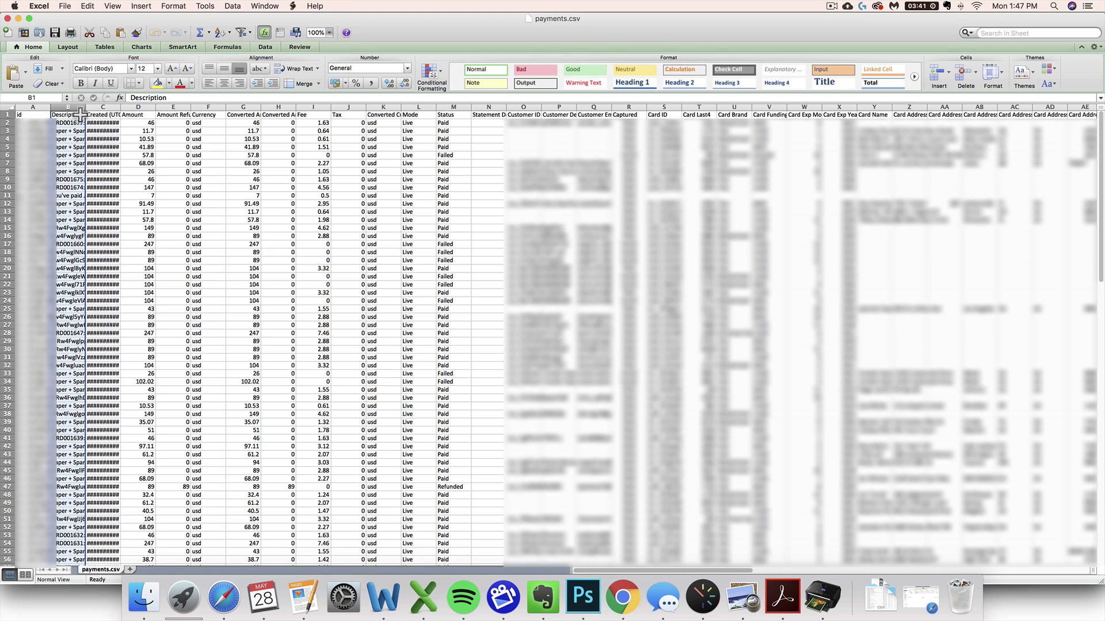
pyautogui.moveTo(86, 108); pyautogui.dragTo(177, 108)
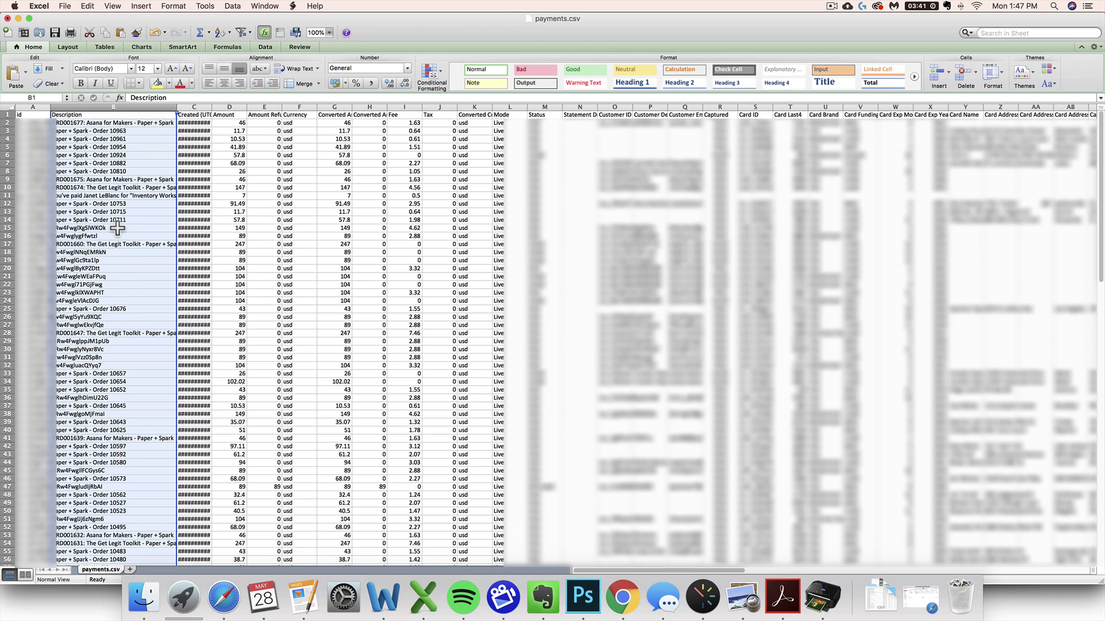
# Inspect the Amount, Amount Refunded, Fee and Tax columns, including the refund in E47
pyautogui.click(225, 107)
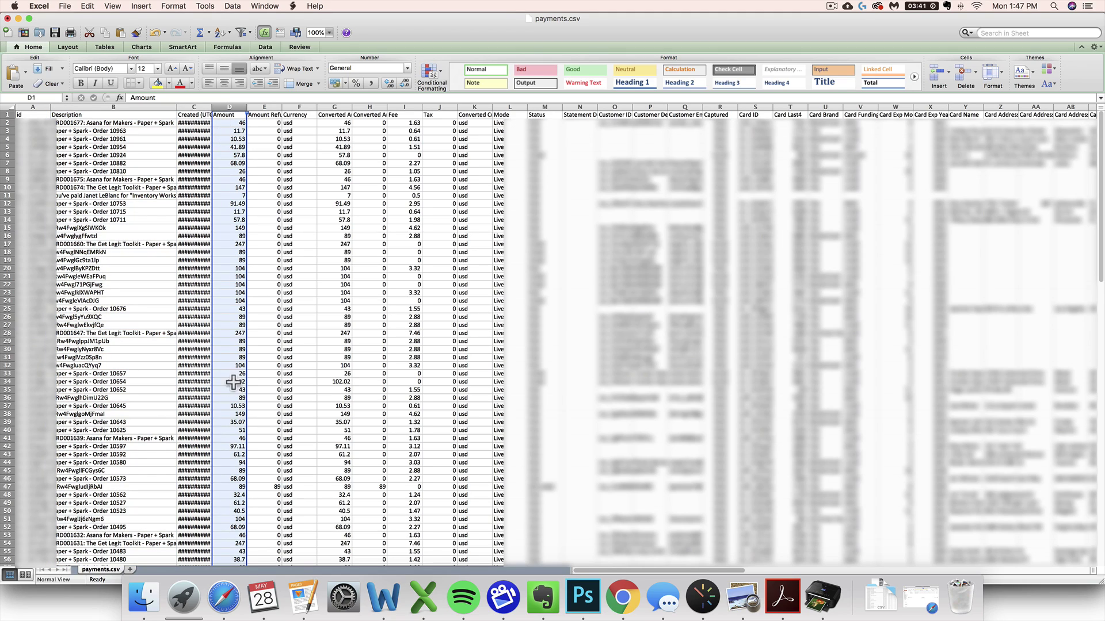
pyautogui.click(267, 107)
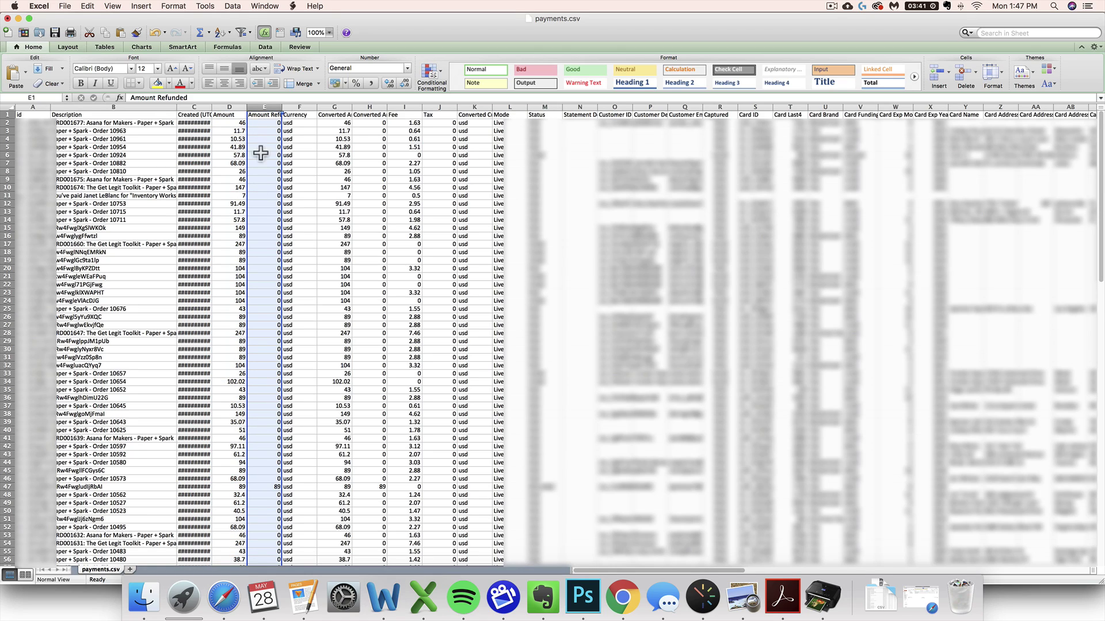
pyautogui.click(272, 487)
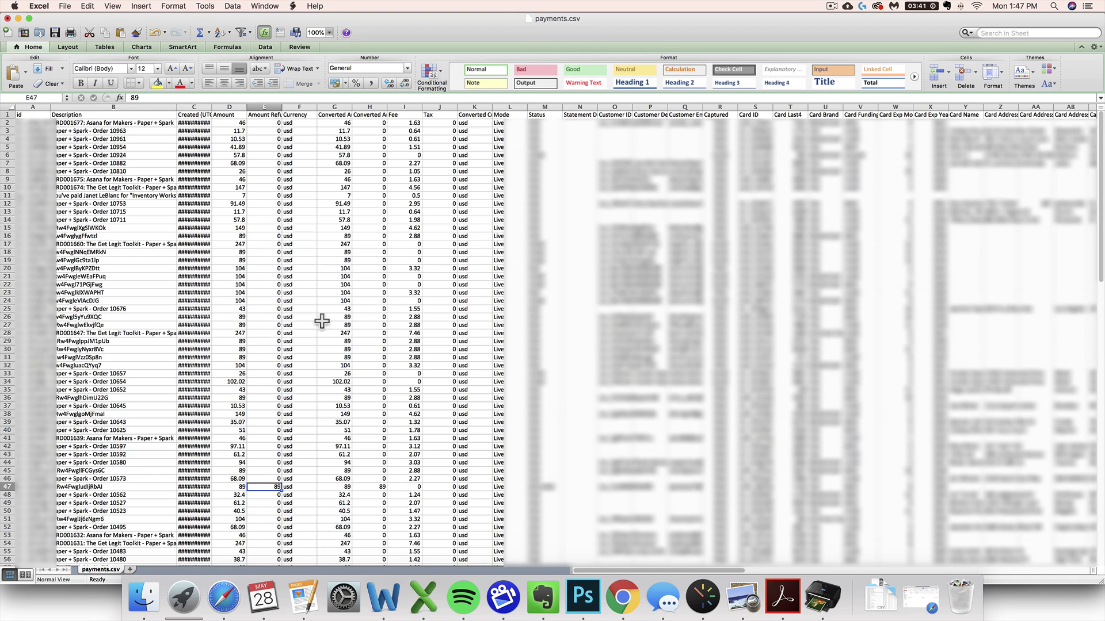
pyautogui.click(405, 107)
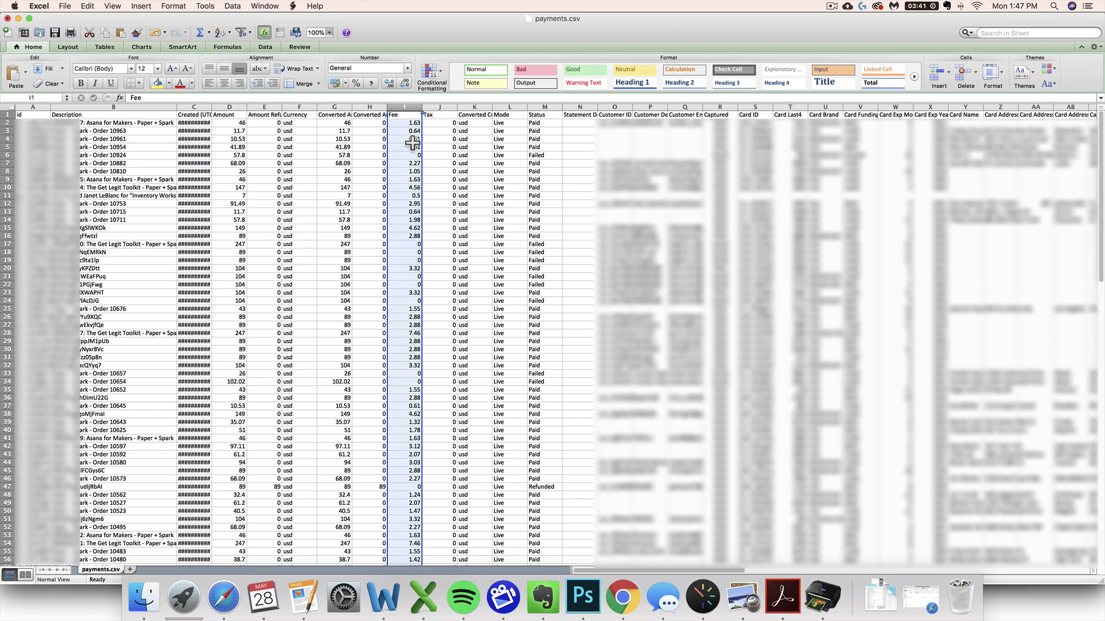
pyautogui.click(430, 108)
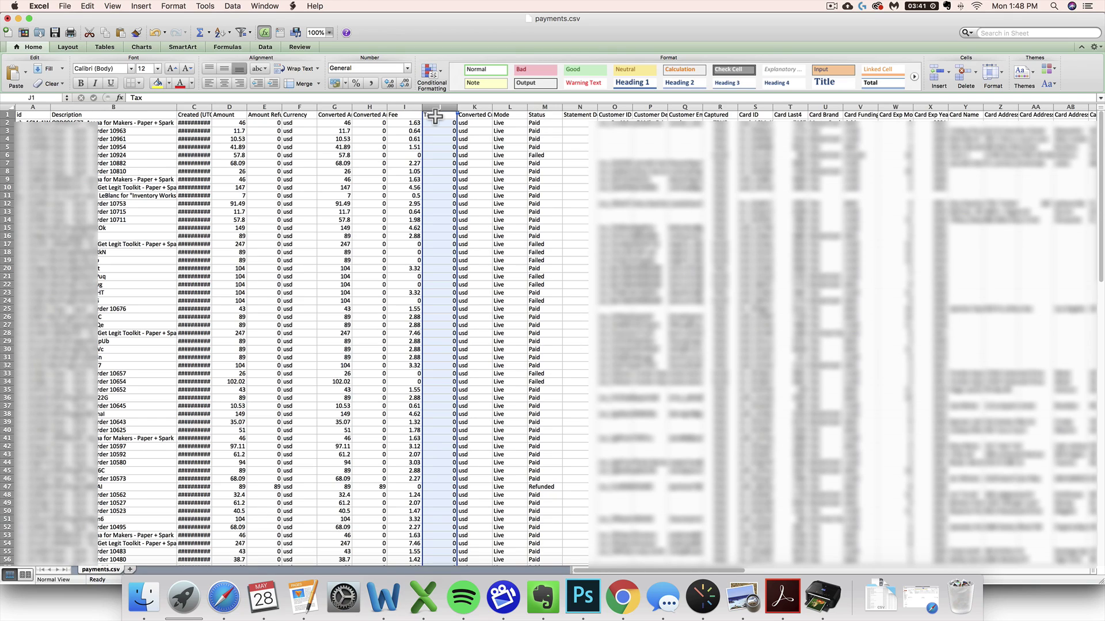
pyautogui.click(435, 117)
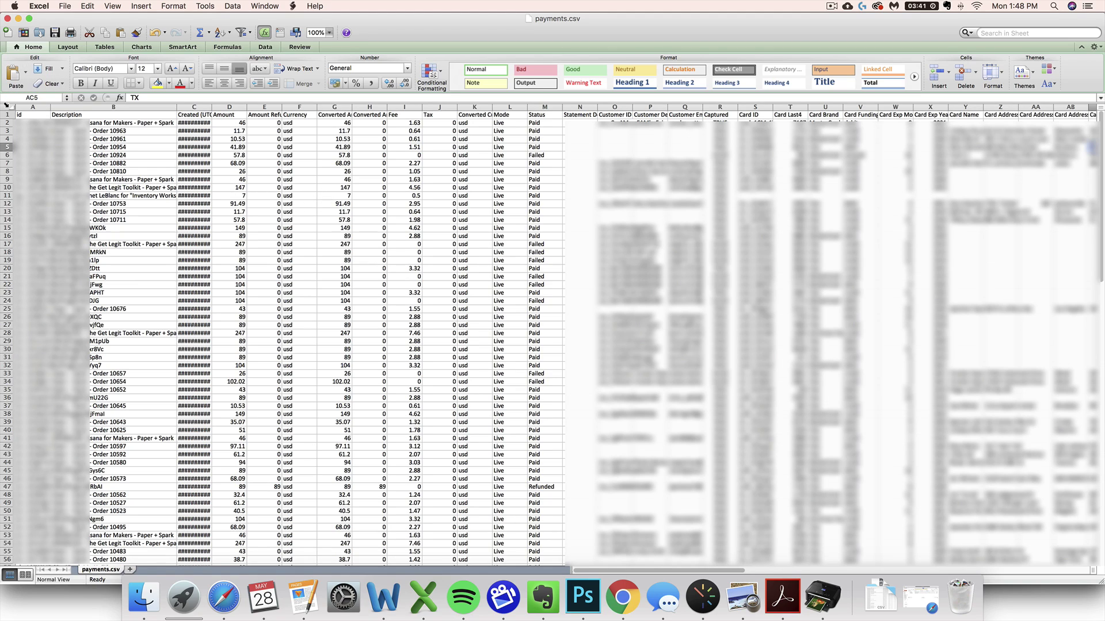
# Add AutoFilter to the headers, review the filtered order amounts, then show all rows again
pyautogui.click(6, 106)
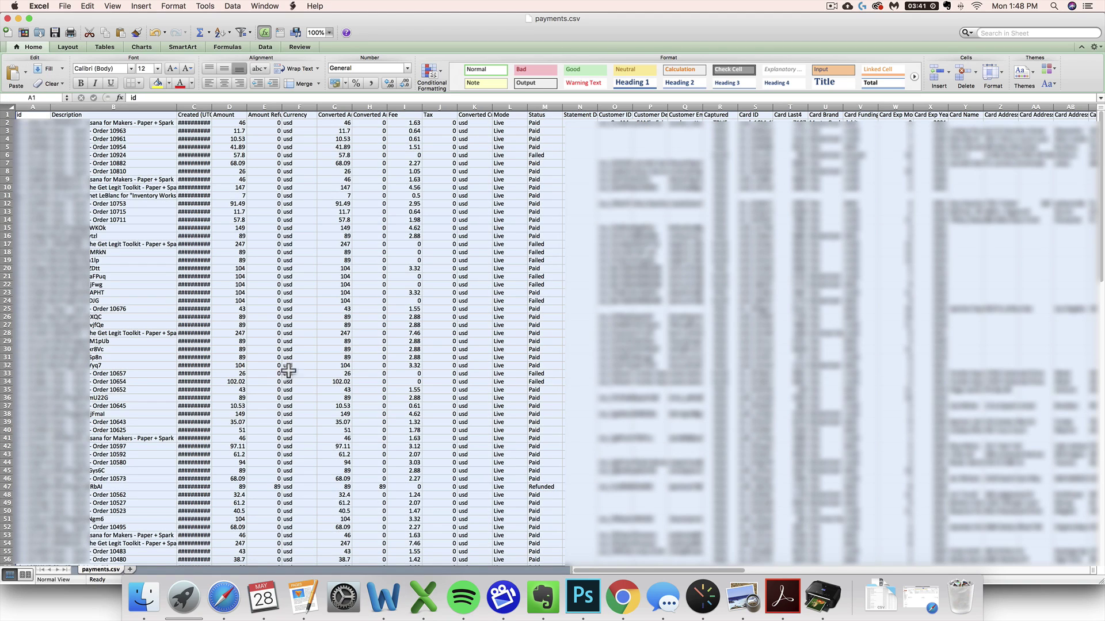
pyautogui.click(240, 34)
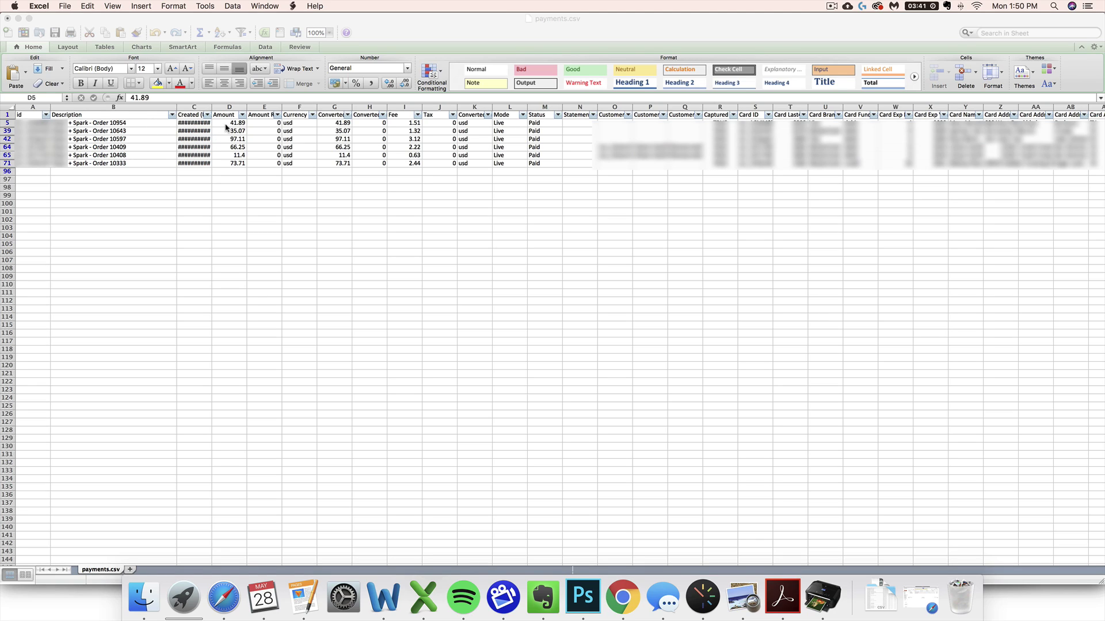
pyautogui.click(231, 147)
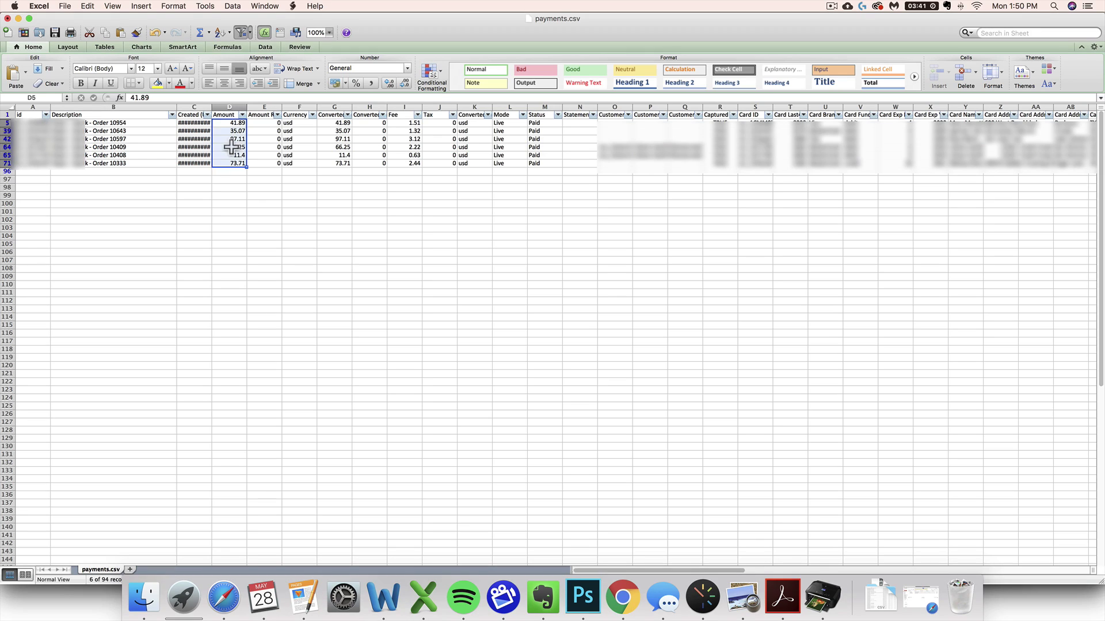
pyautogui.click(194, 196)
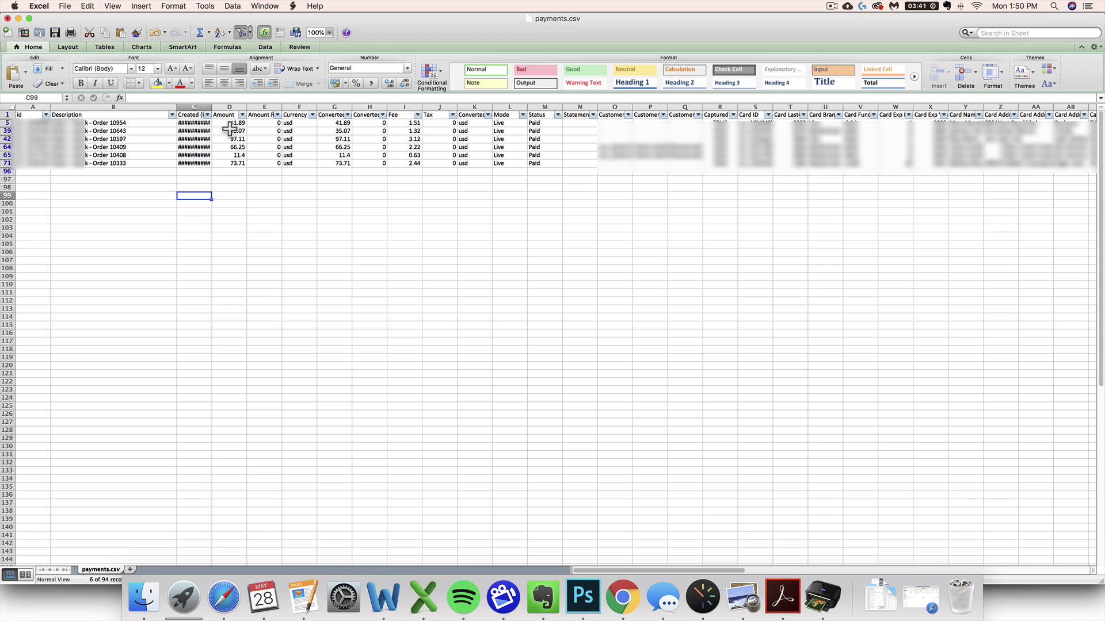
pyautogui.moveTo(230, 123); pyautogui.dragTo(231, 166)
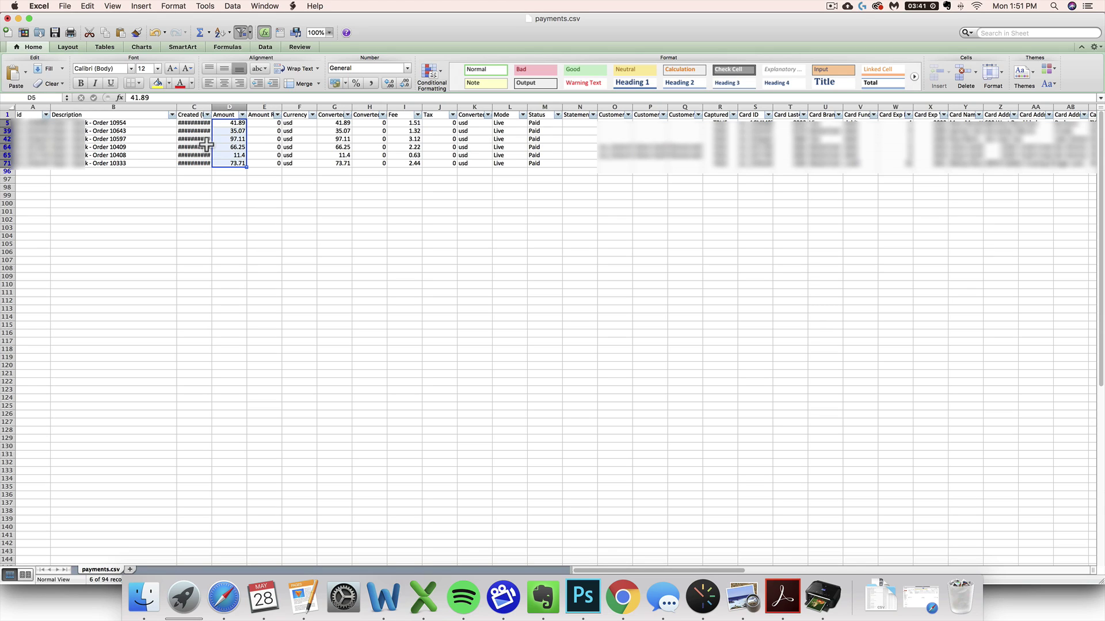
pyautogui.press('super+z')
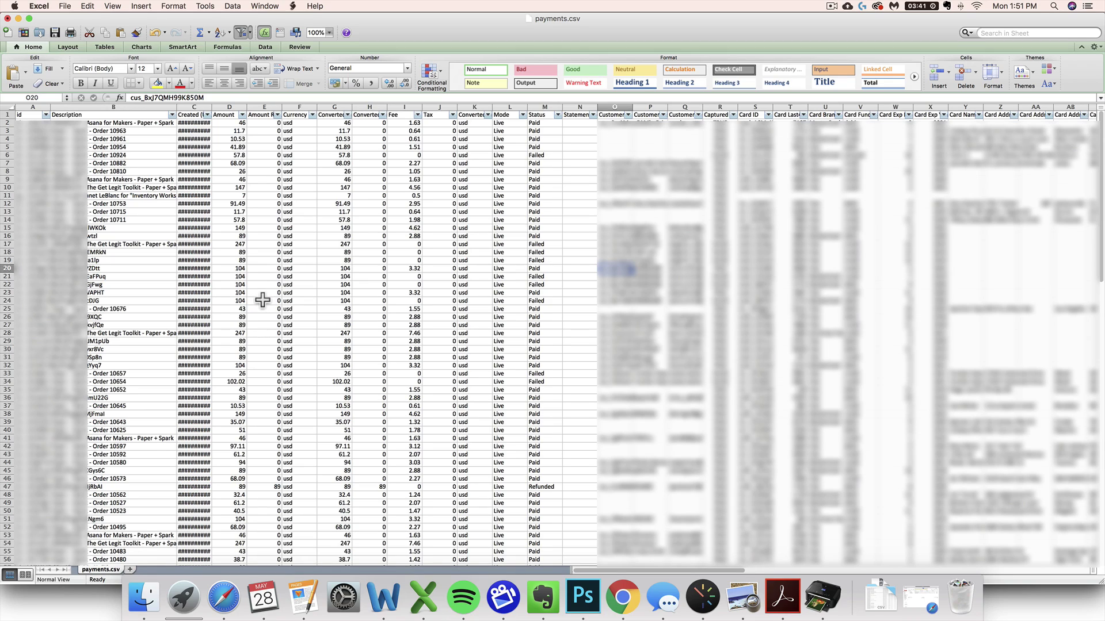
# Freeze panes at A2 so the header row stays visible while scrolling to row 94
pyautogui.hotkey('ctrl', 'Home')
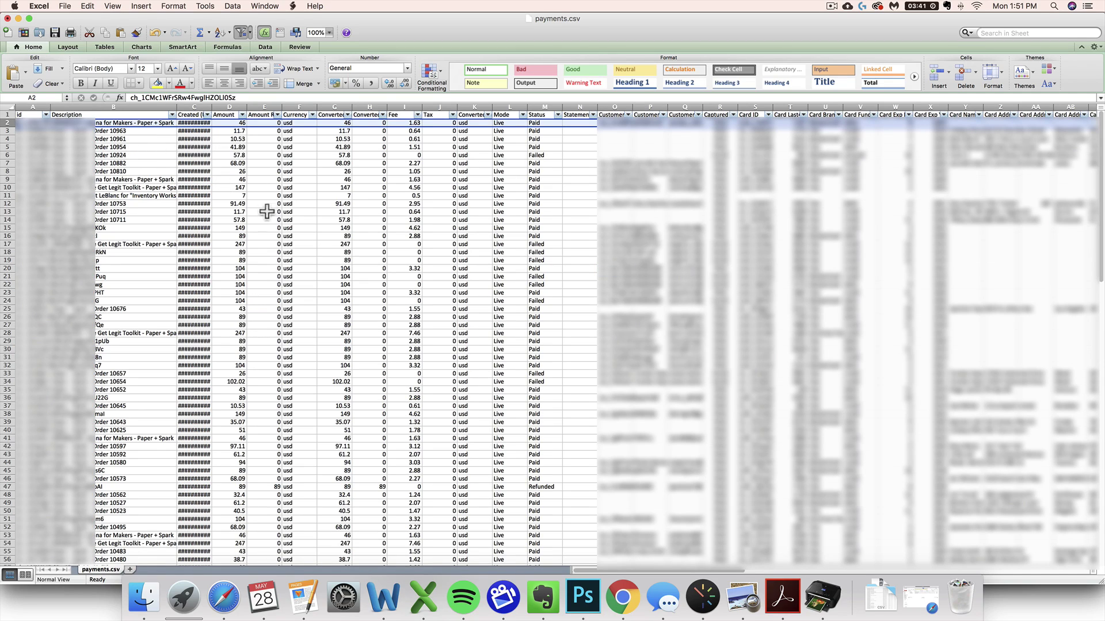
pyautogui.click(270, 6)
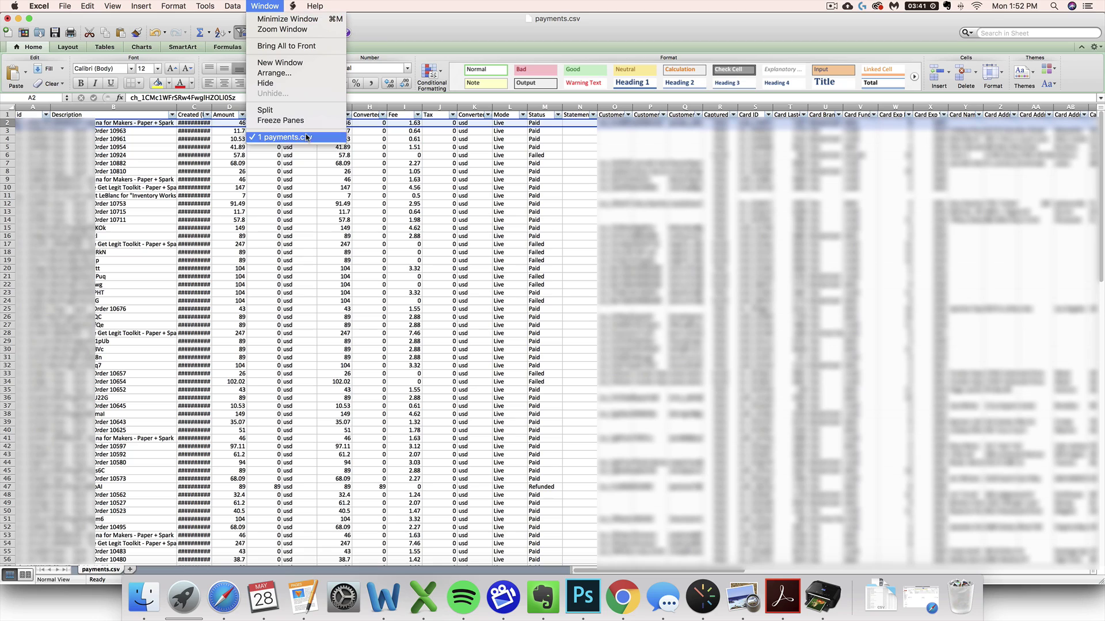
pyautogui.click(273, 118)
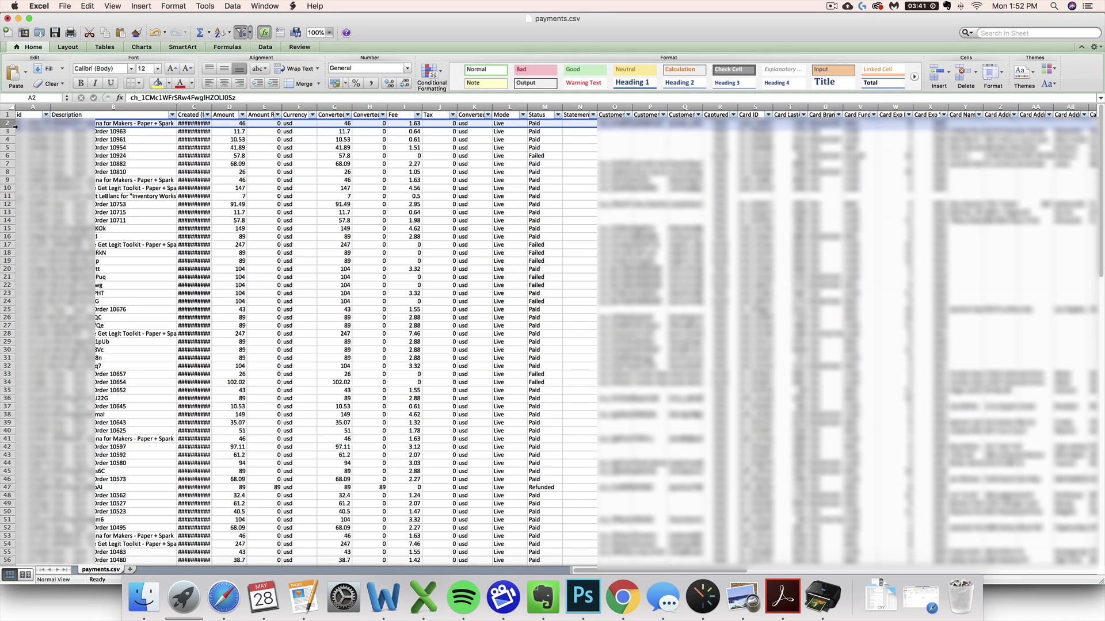
pyautogui.click(265, 6)
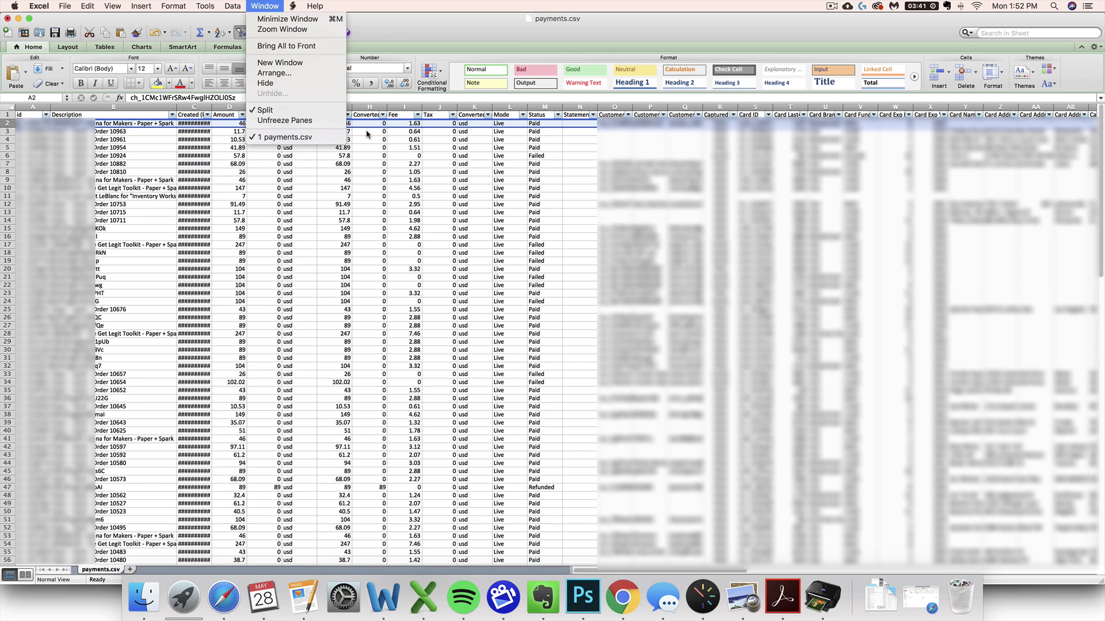
pyautogui.click(374, 177)
pyautogui.scroll(-1, 375, 176)
pyautogui.scroll(-10, 375, 177)
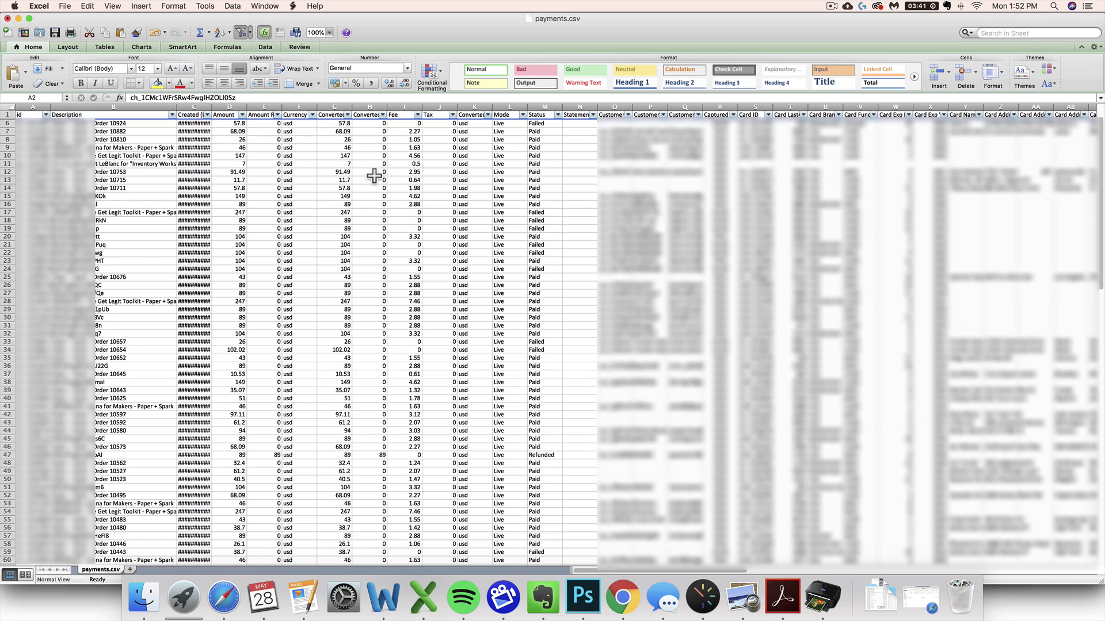
pyautogui.scroll(-10, 375, 176)
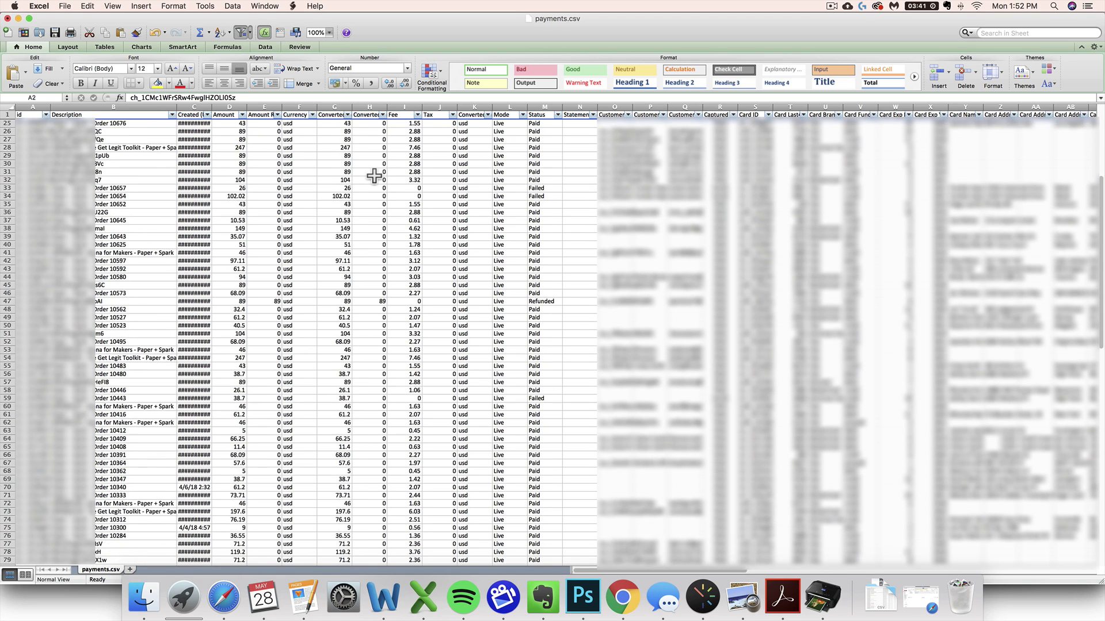
pyautogui.scroll(-20, 374, 177)
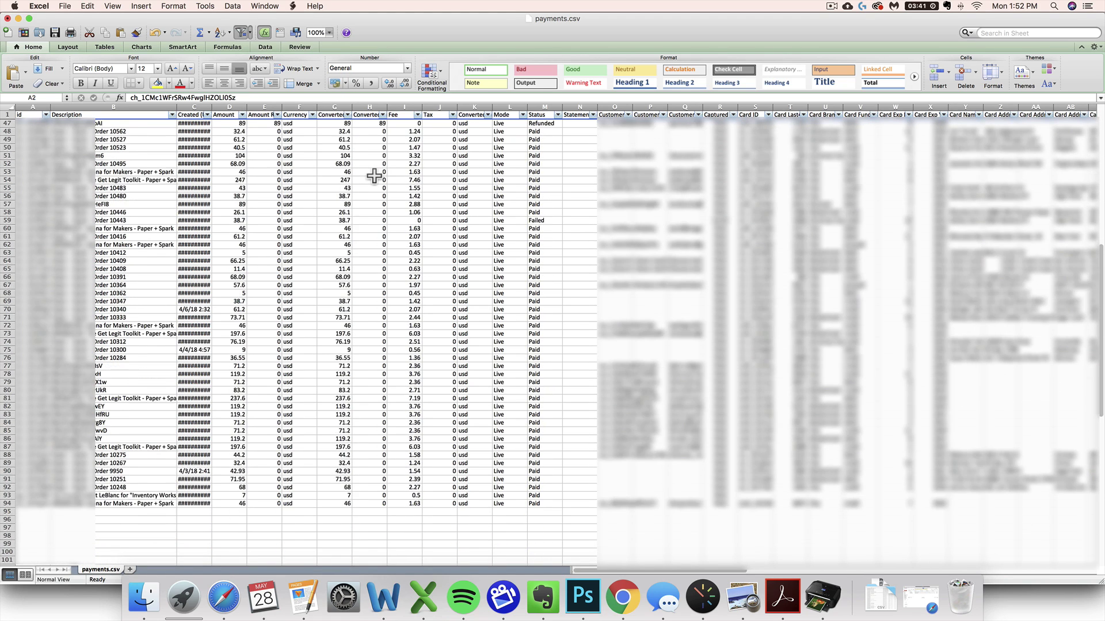
# Enter a =SUM formula in D95 over the Amount values D2 through D94
pyautogui.click(334, 237)
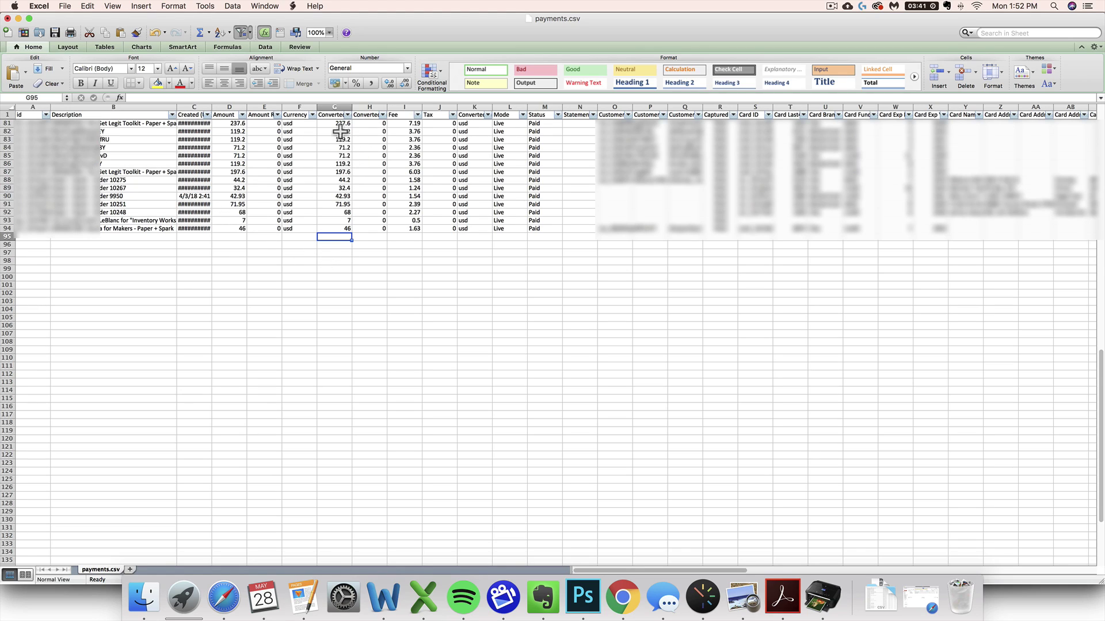
pyautogui.click(244, 239)
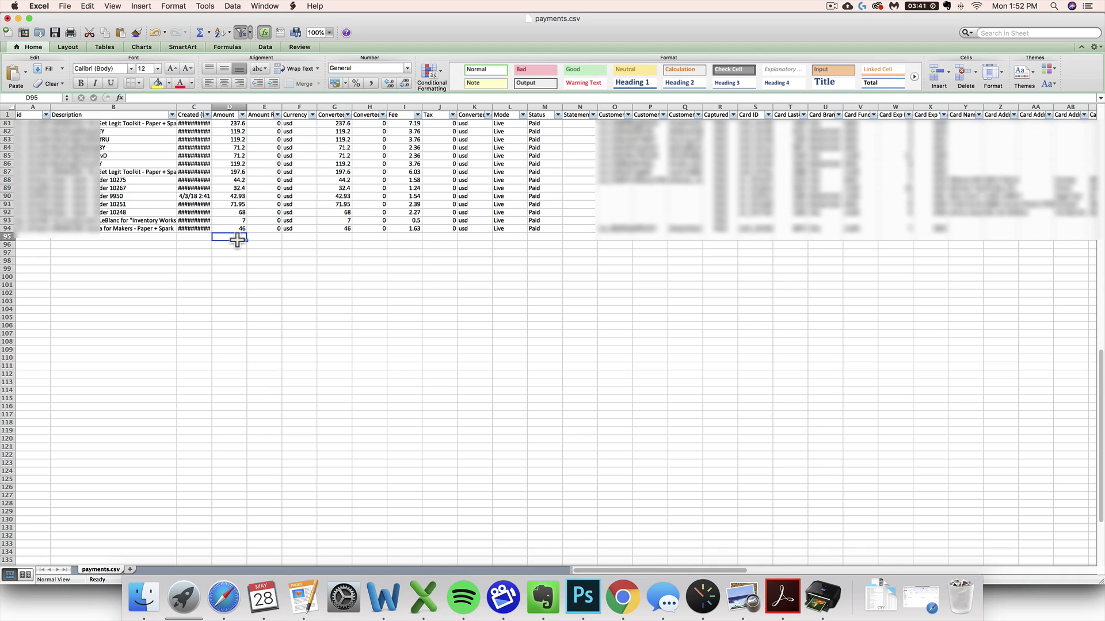
pyautogui.write('=sum')
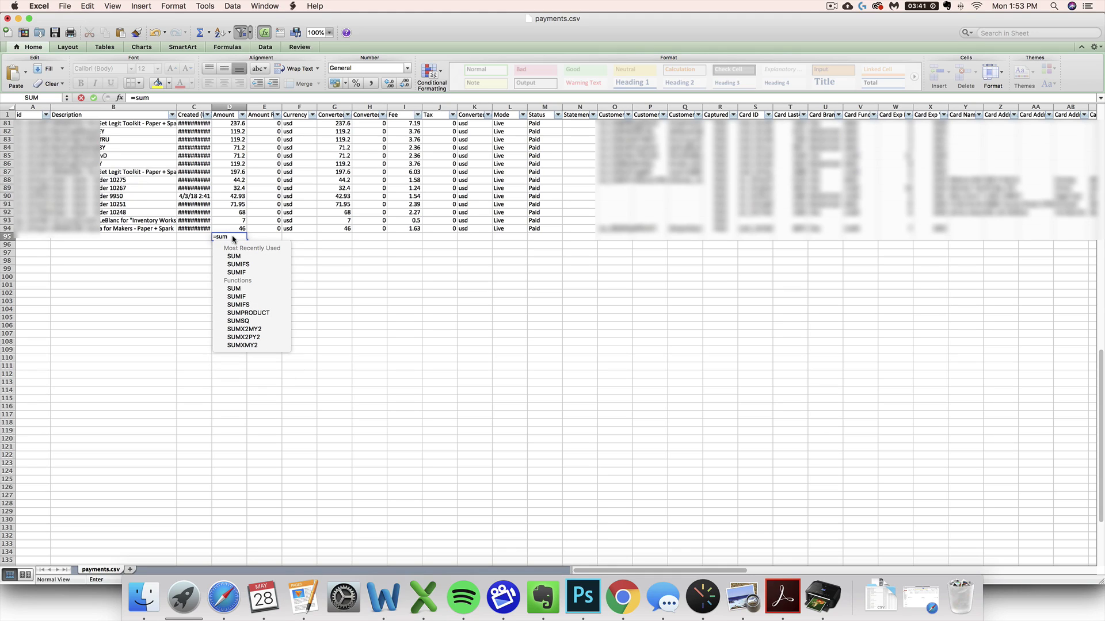
pyautogui.write('(')
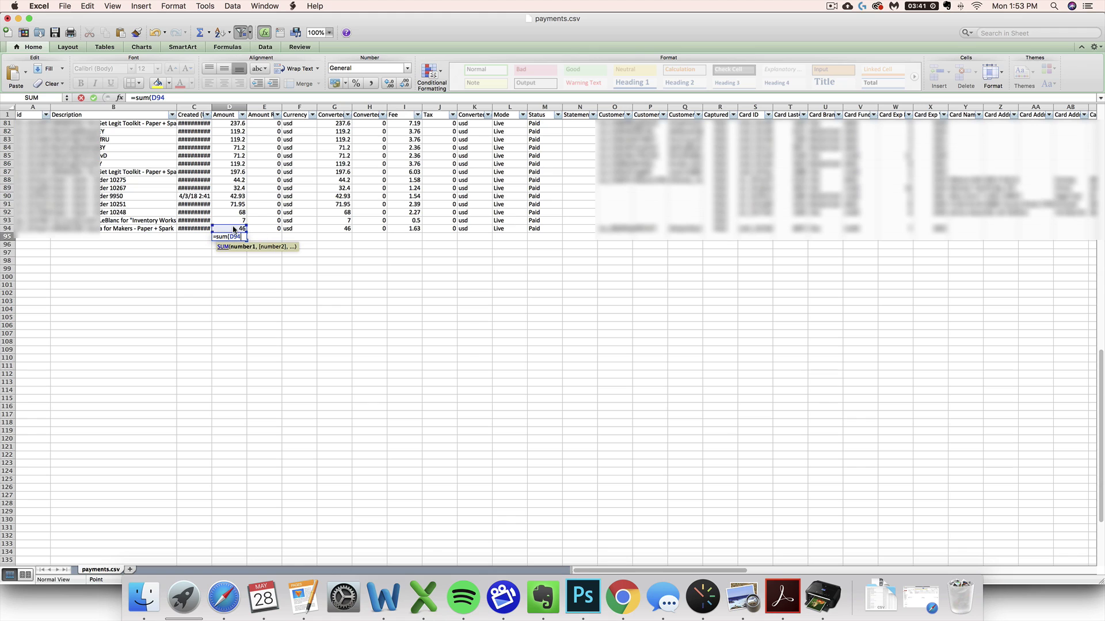
pyautogui.moveTo(235, 228); pyautogui.dragTo(229, 123)
pyautogui.click(220, 99)
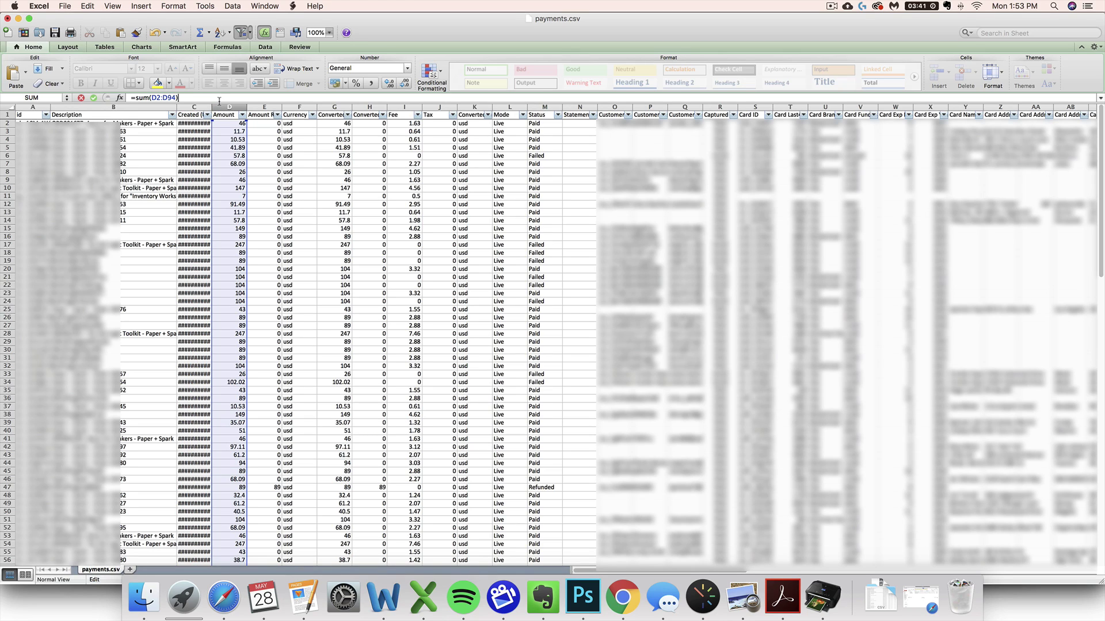
pyautogui.press('Return')
pyautogui.click(232, 552)
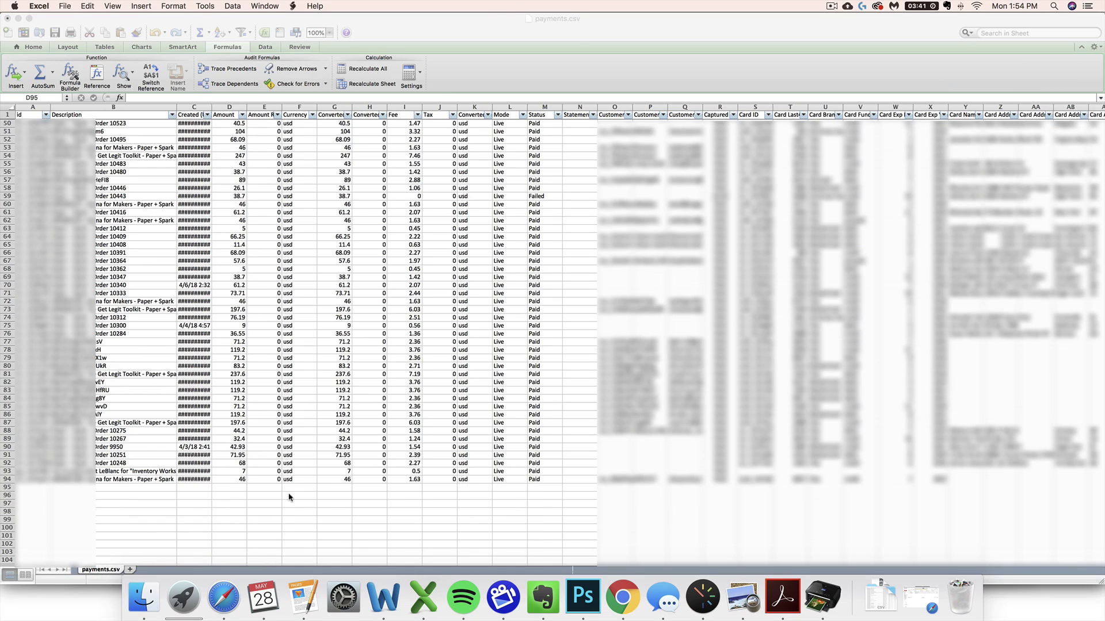
# Use AutoSum in D95 to get =SUM(D2:D94), totalling 7027.68
pyautogui.click(289, 498)
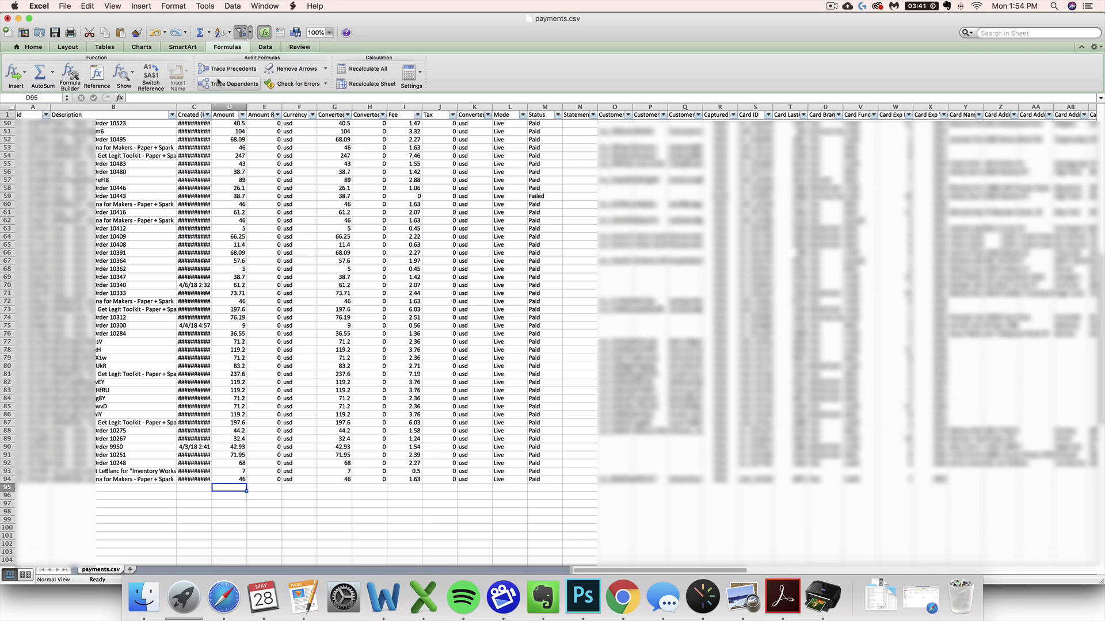
pyautogui.click(54, 71)
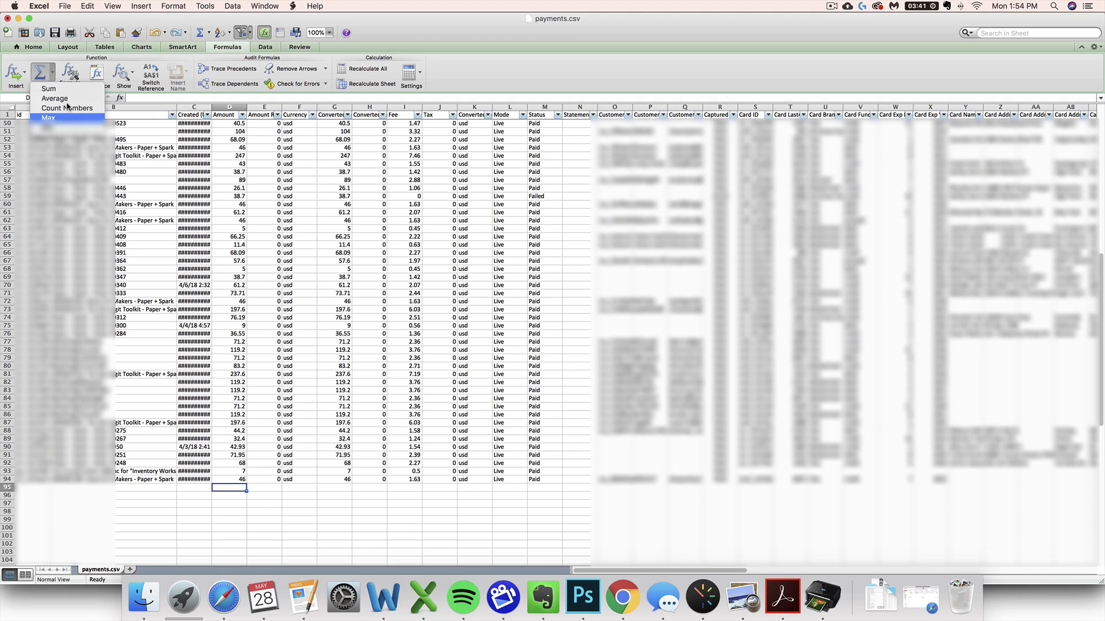
pyautogui.click(48, 83)
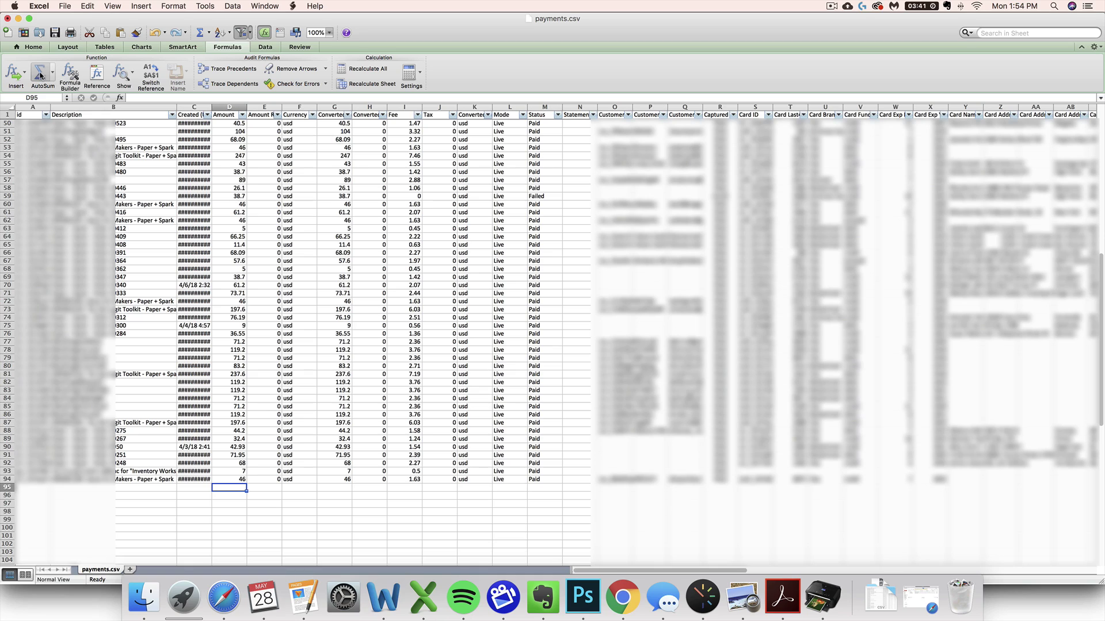
pyautogui.click(40, 75)
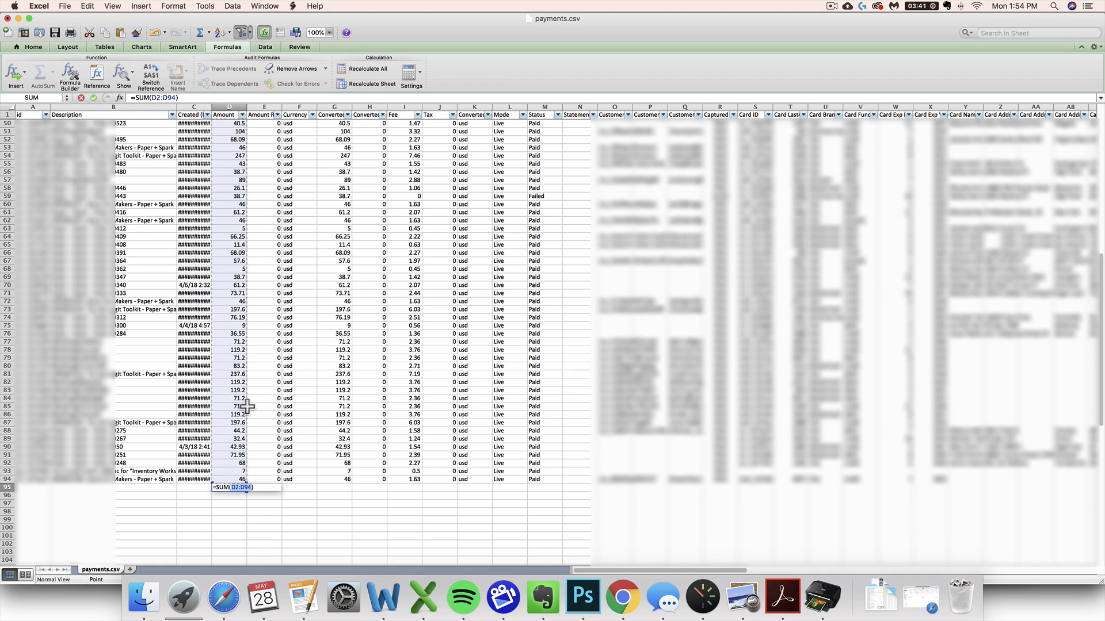
pyautogui.scroll(2, 256, 345)
pyautogui.scroll(1, 252, 491)
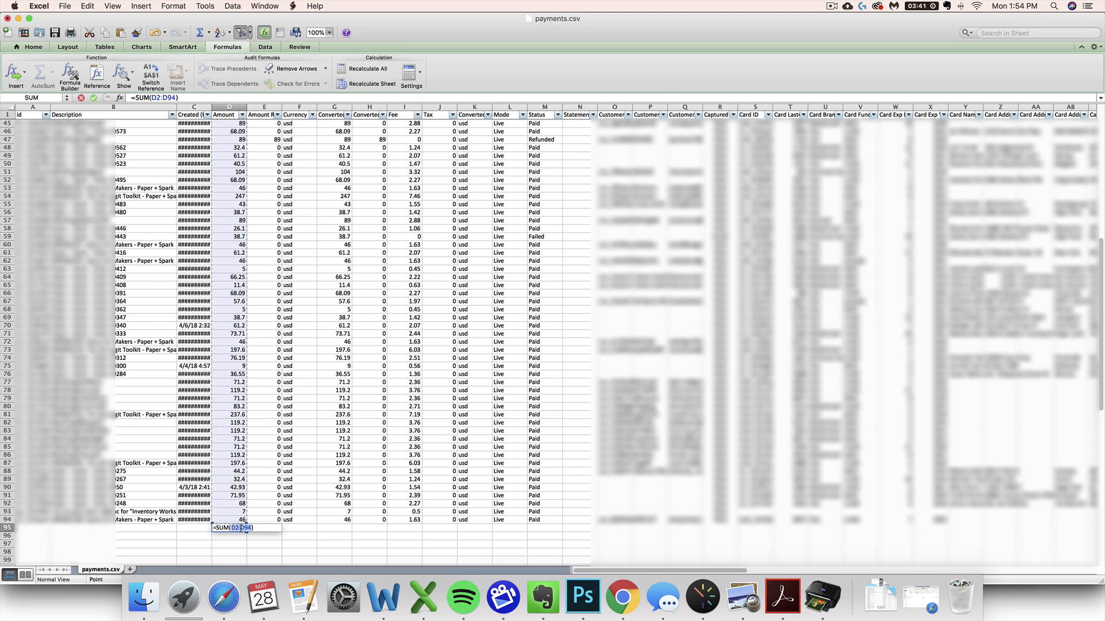
pyautogui.scroll(3, 243, 339)
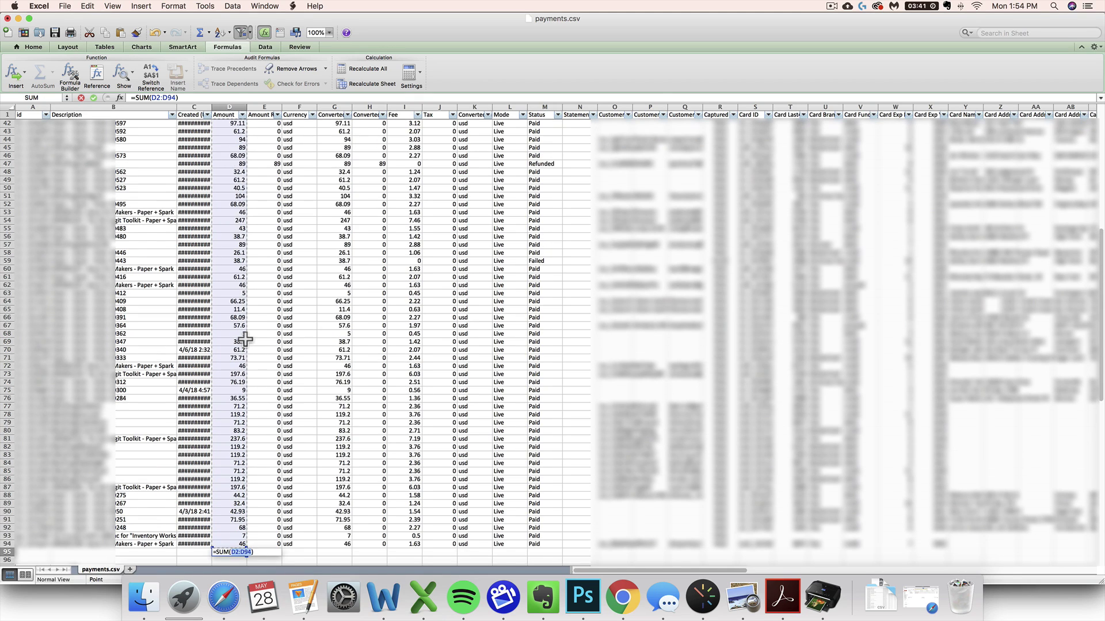
pyautogui.scroll(15, 245, 340)
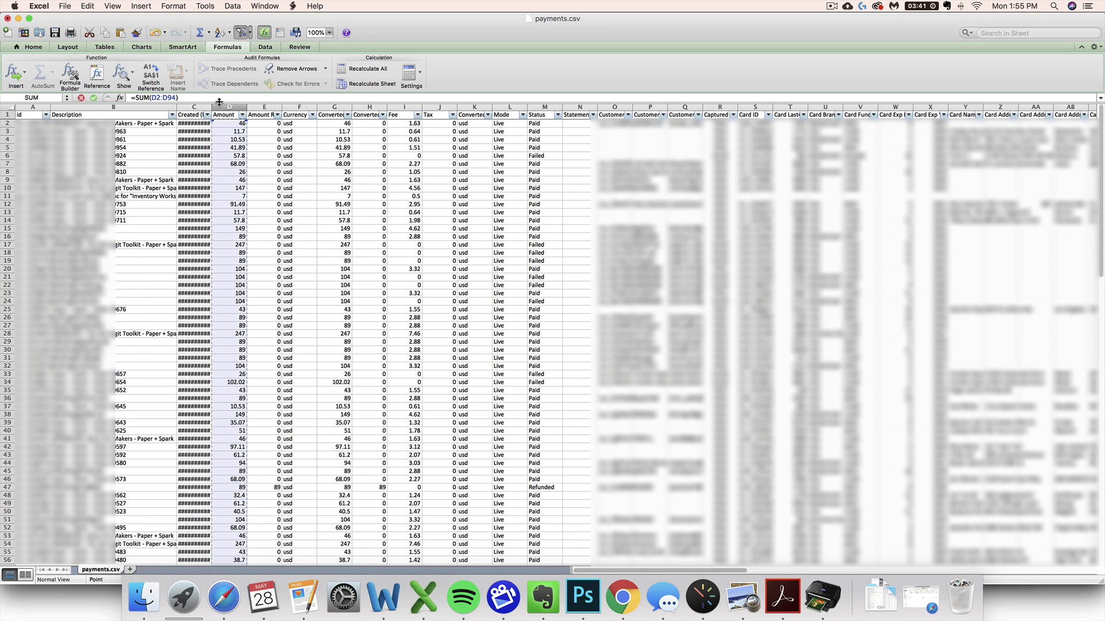
pyautogui.press('Return')
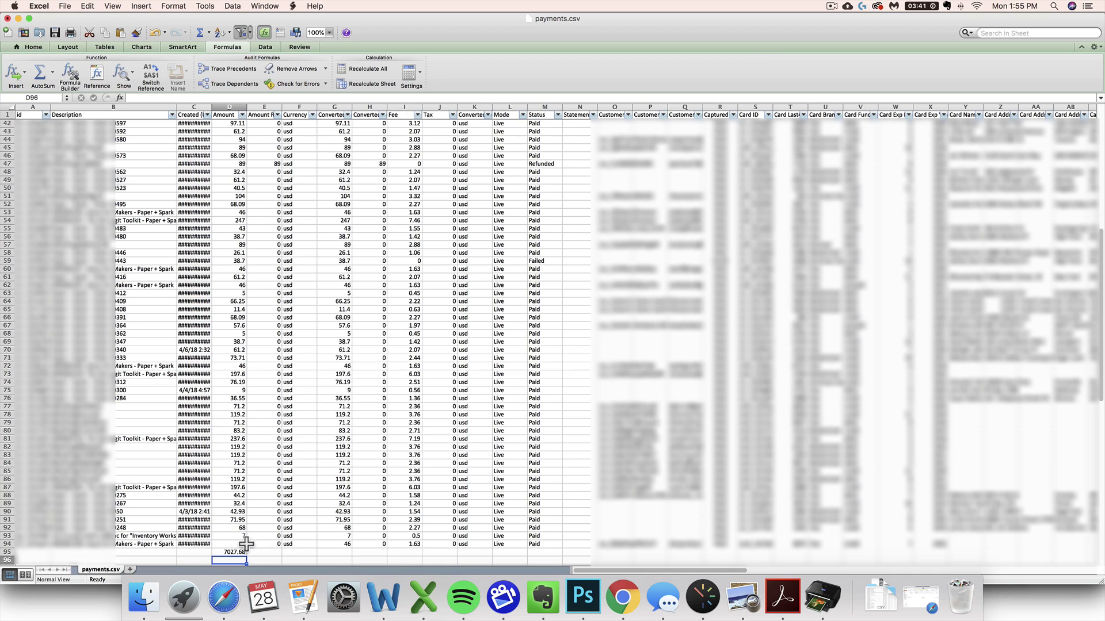
pyautogui.click(239, 551)
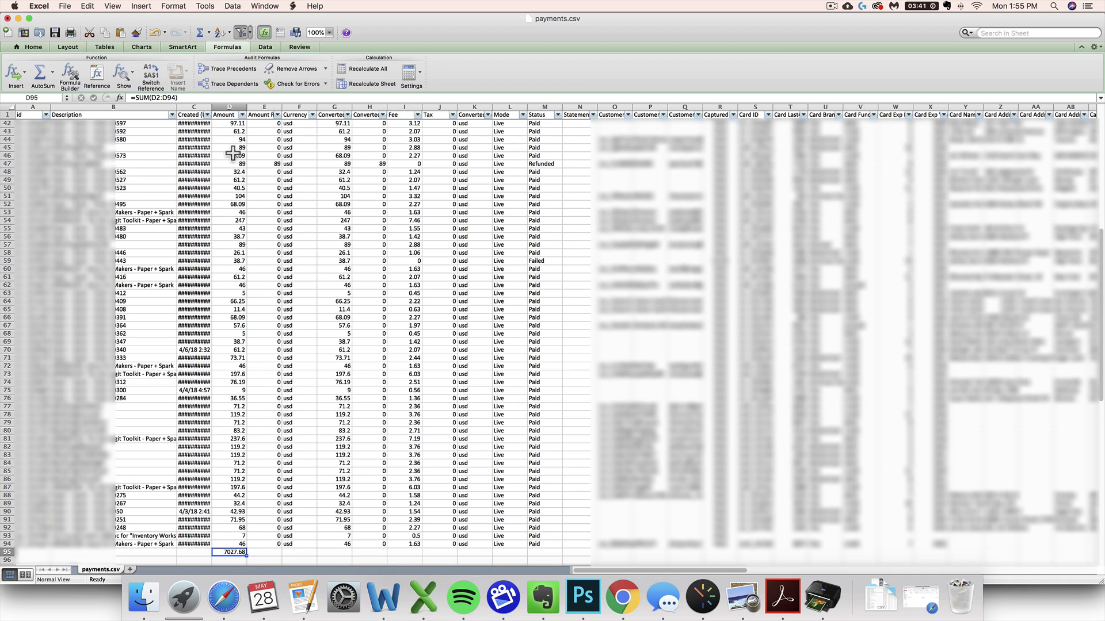
pyautogui.click(225, 106)
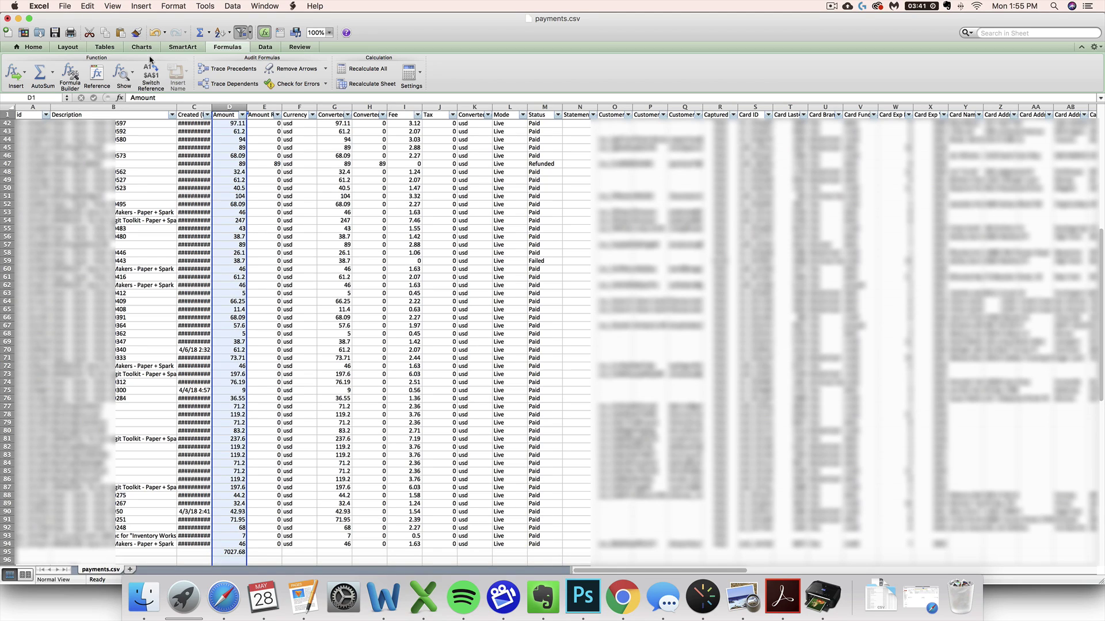
pyautogui.click(33, 47)
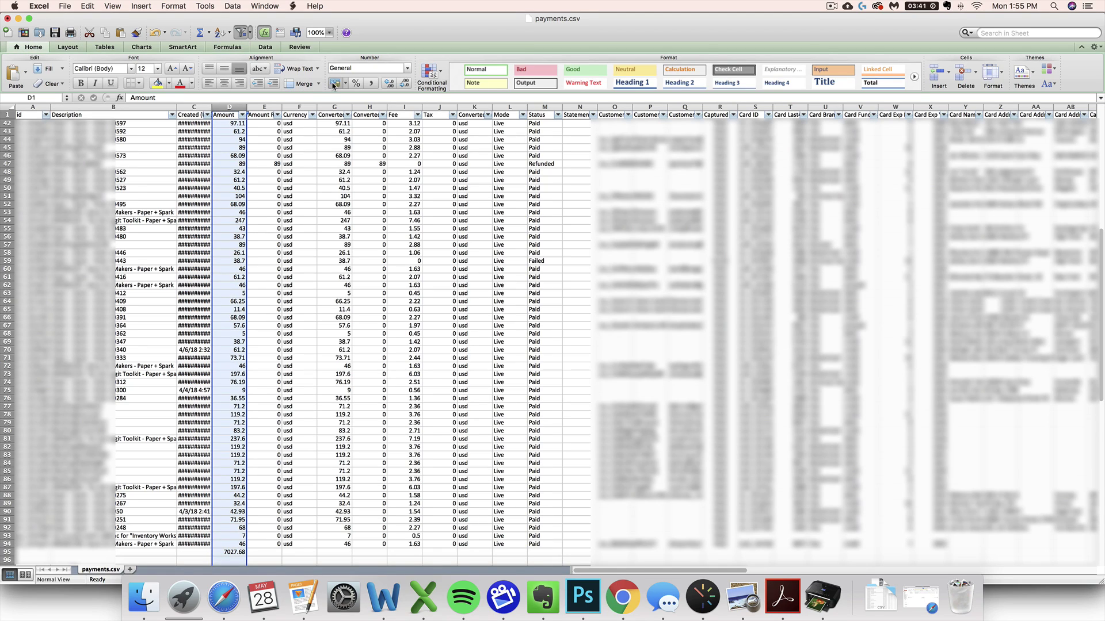
pyautogui.click(335, 87)
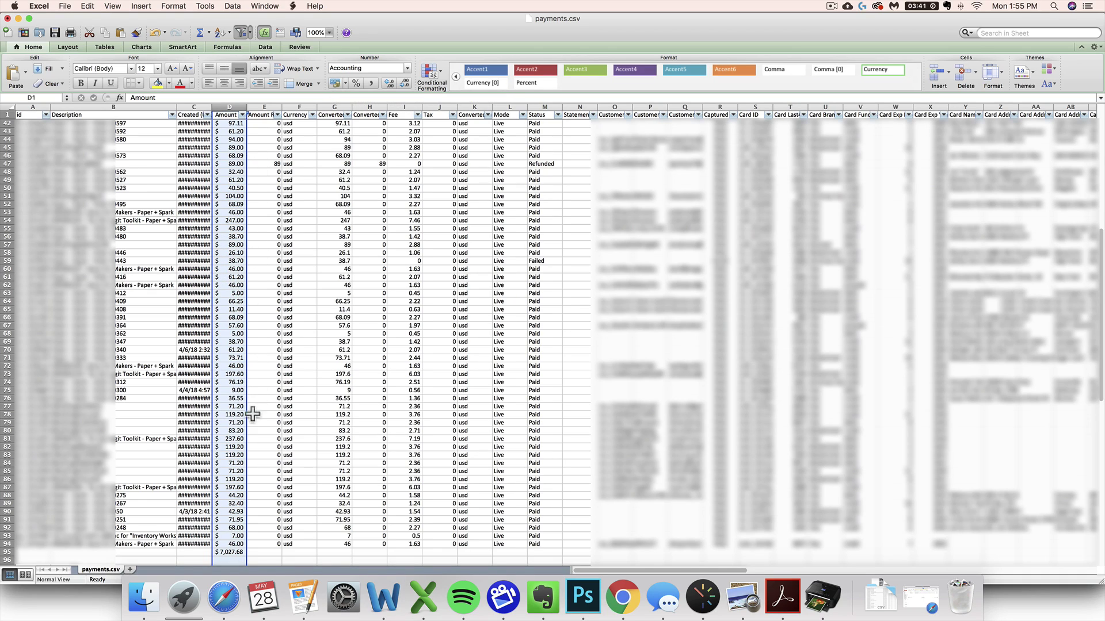
pyautogui.click(236, 545)
pyautogui.scroll(3, 323, 487)
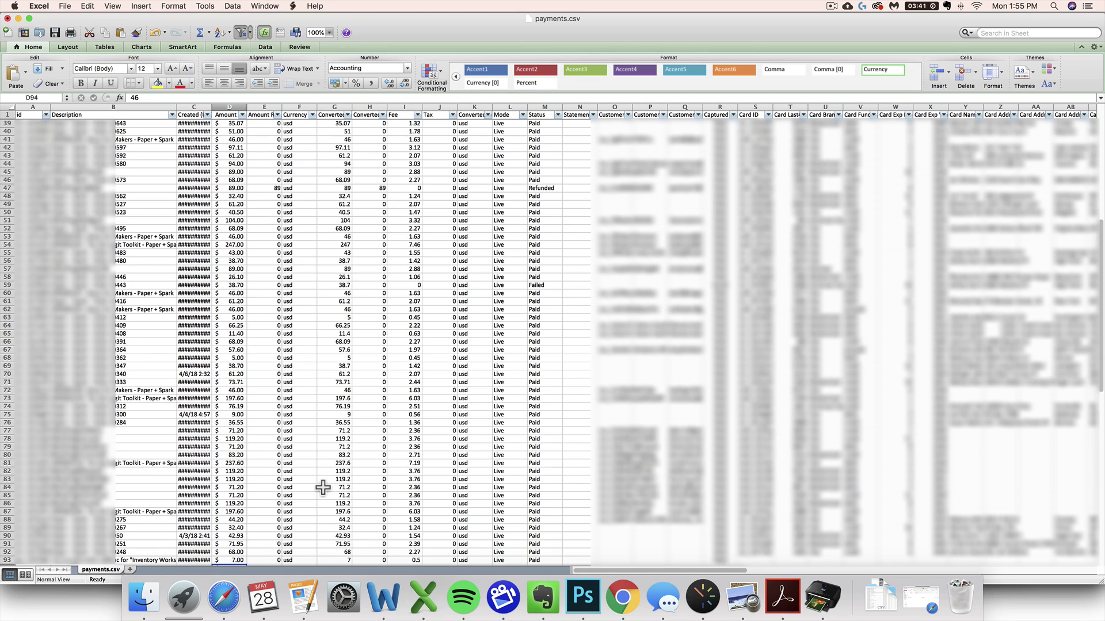
pyautogui.scroll(-5, 328, 478)
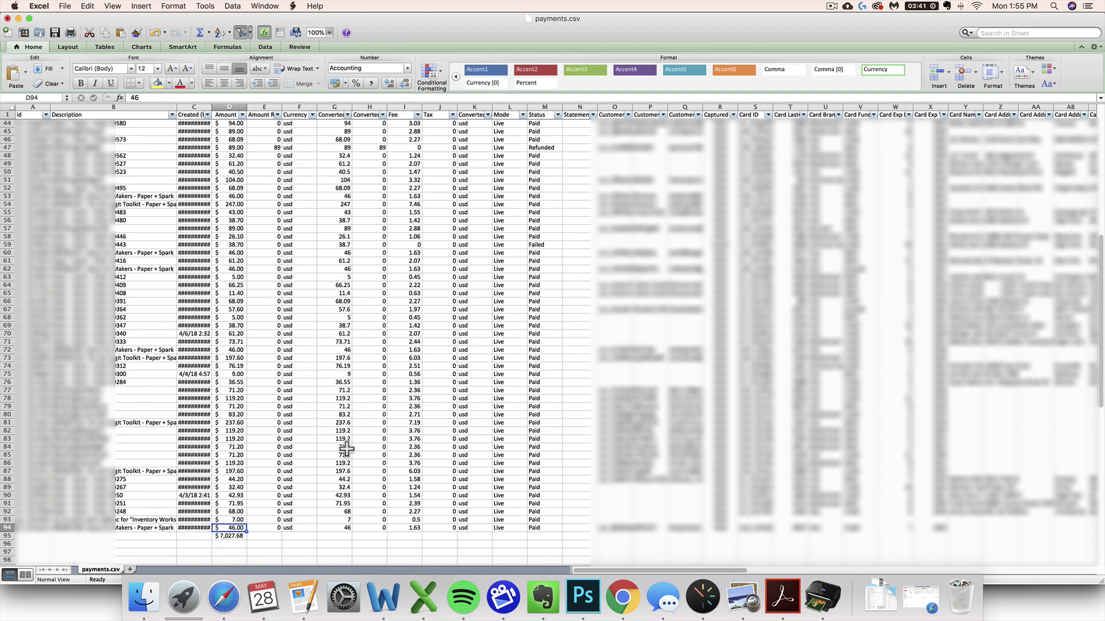
pyautogui.scroll(-2, 346, 449)
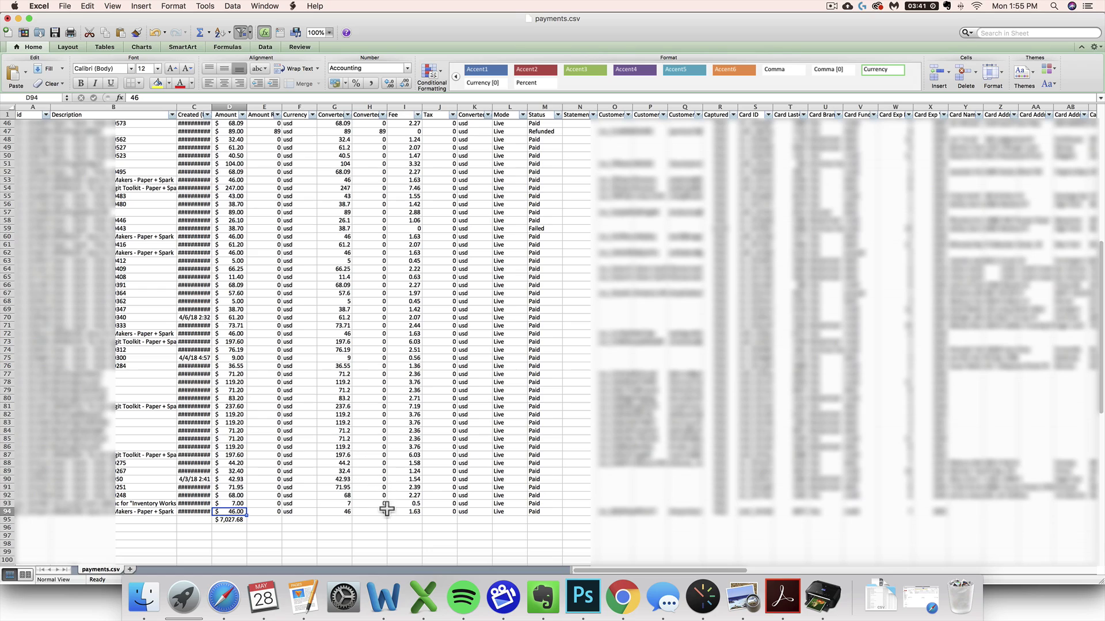
pyautogui.click(270, 521)
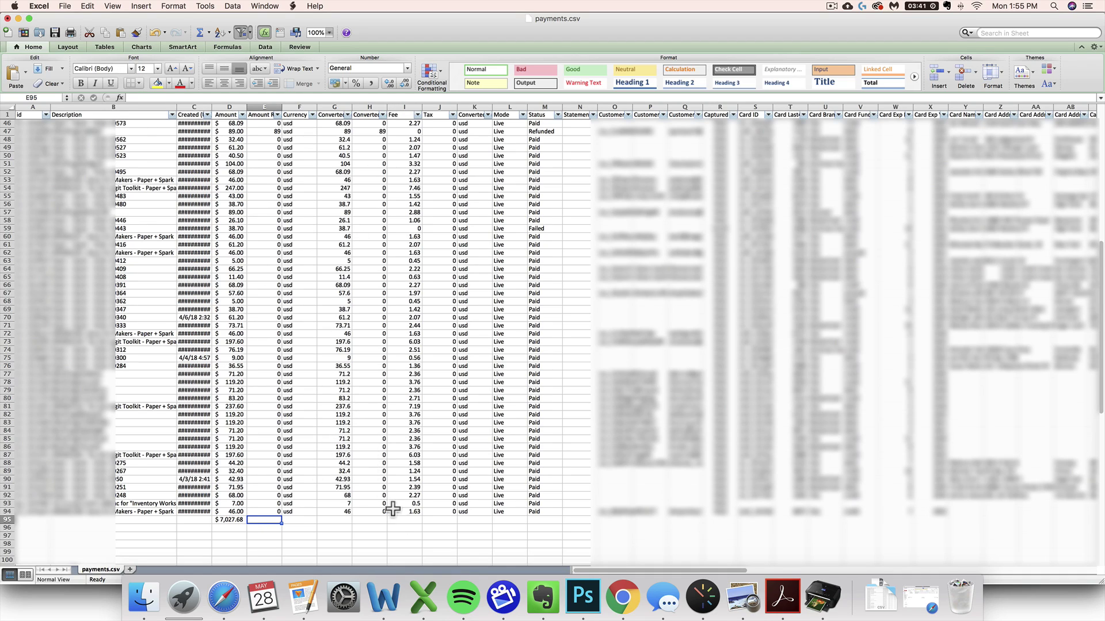
# AutoSum the Fee column into I95, giving 197.87
pyautogui.click(410, 521)
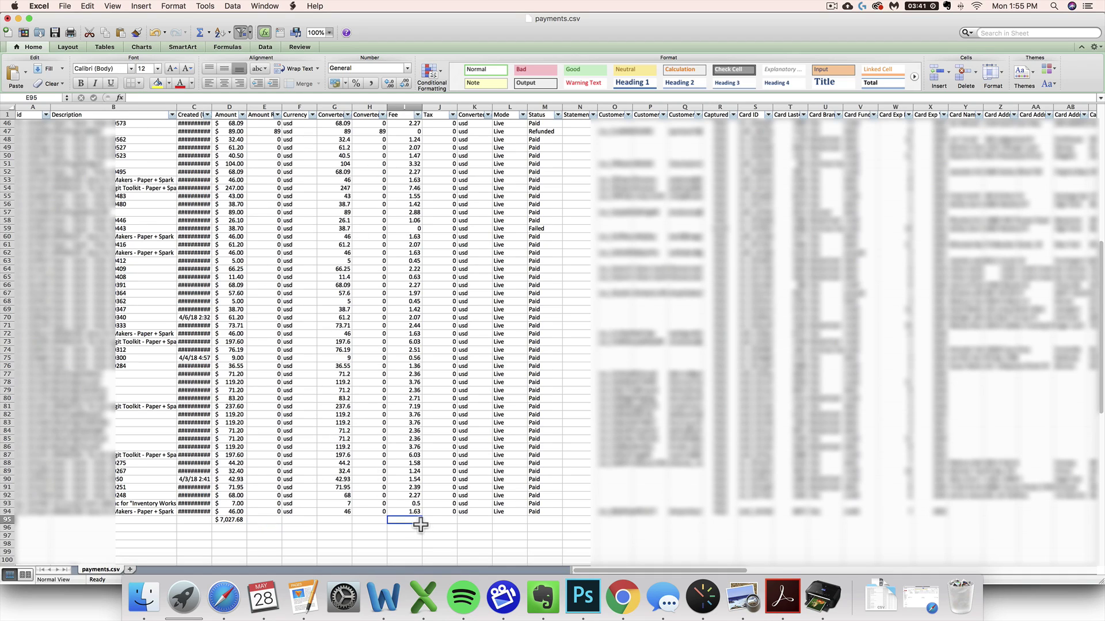
pyautogui.click(227, 47)
pyautogui.click(39, 72)
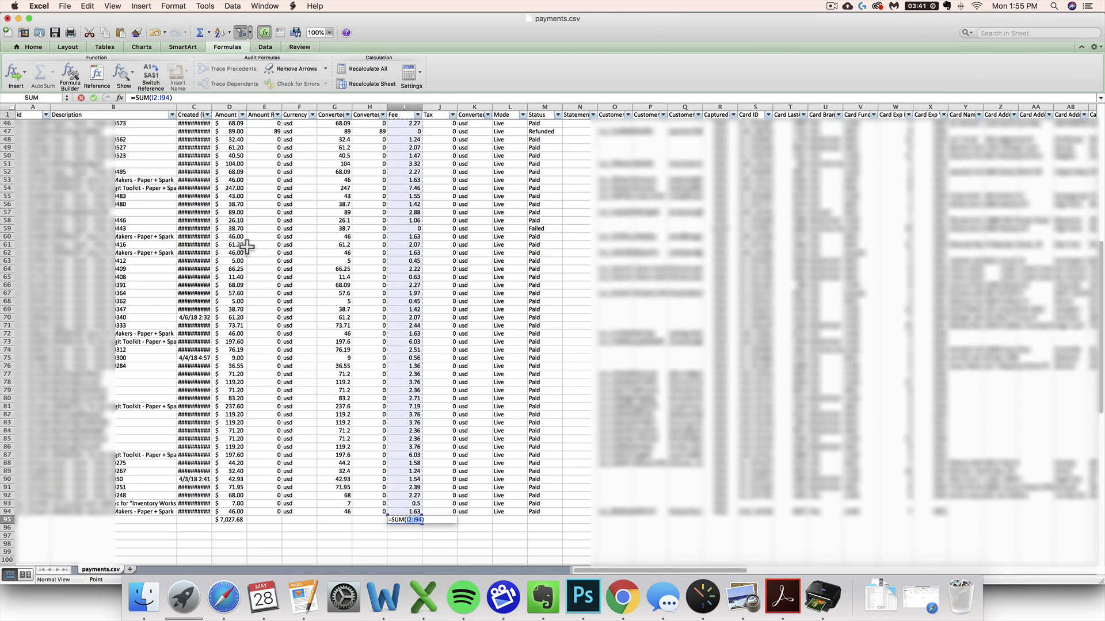
pyautogui.press('Return')
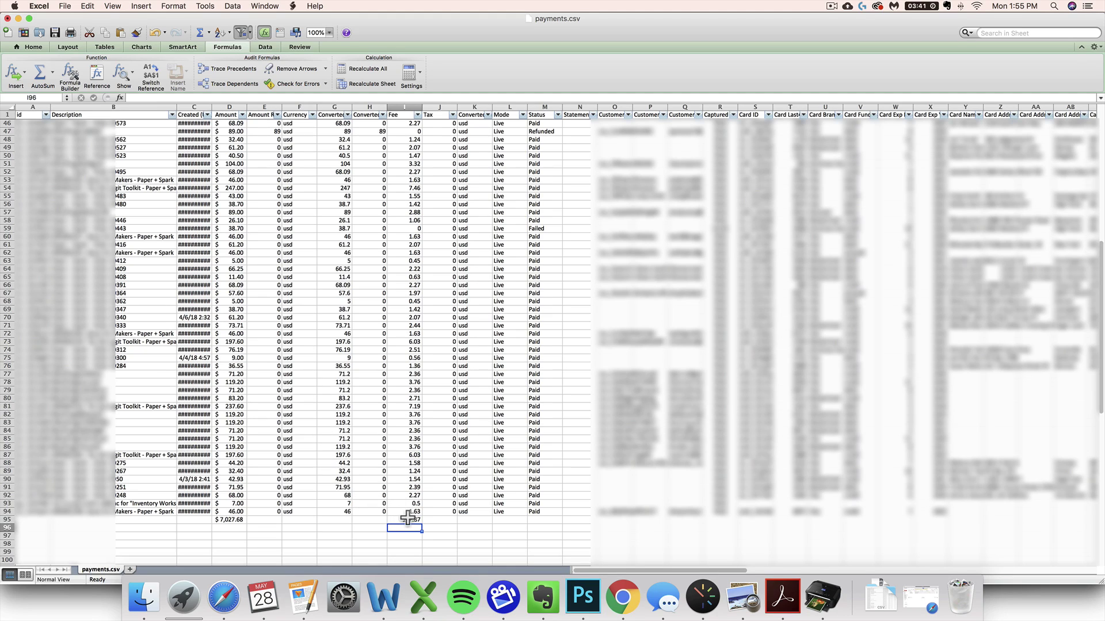
# Apply Accounting number format to the entire Fee column
pyautogui.click(405, 107)
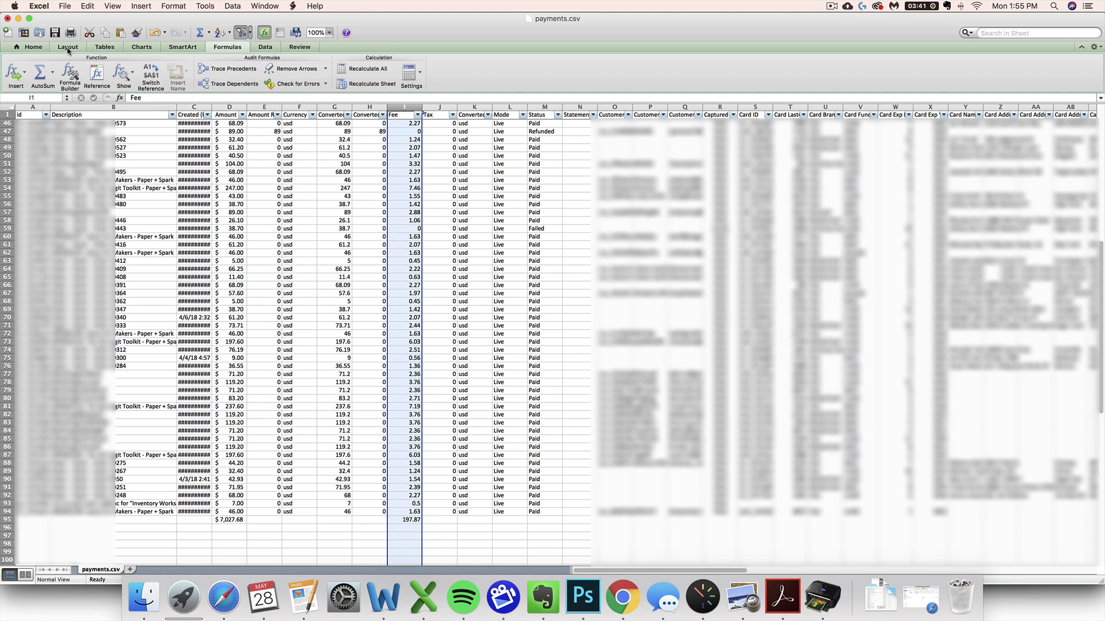
pyautogui.click(33, 46)
pyautogui.click(335, 83)
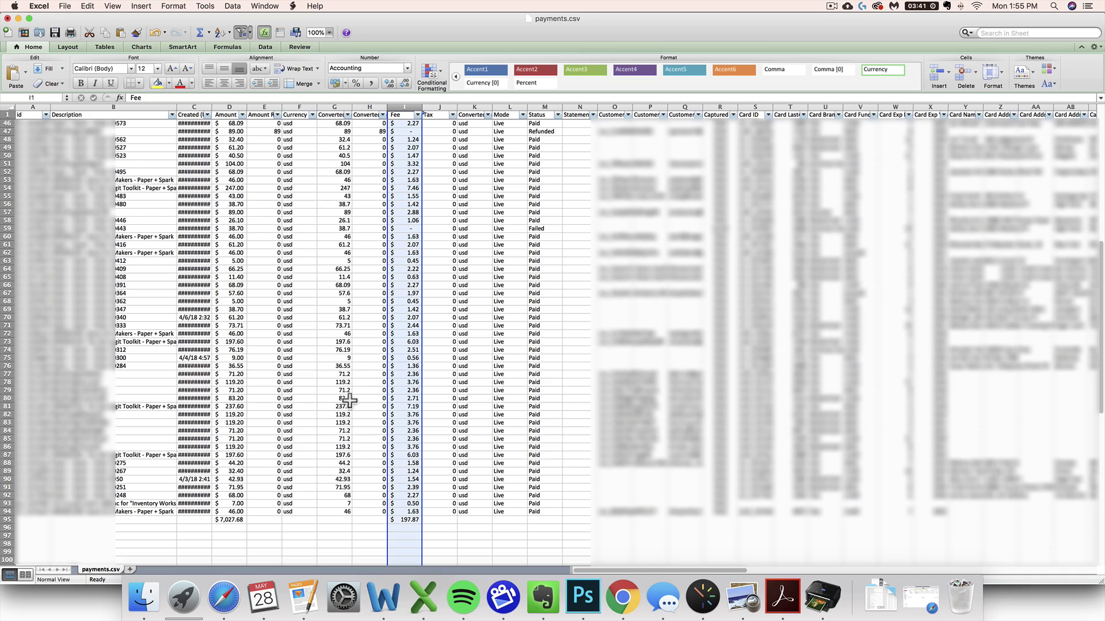
pyautogui.click(344, 488)
pyautogui.click(239, 520)
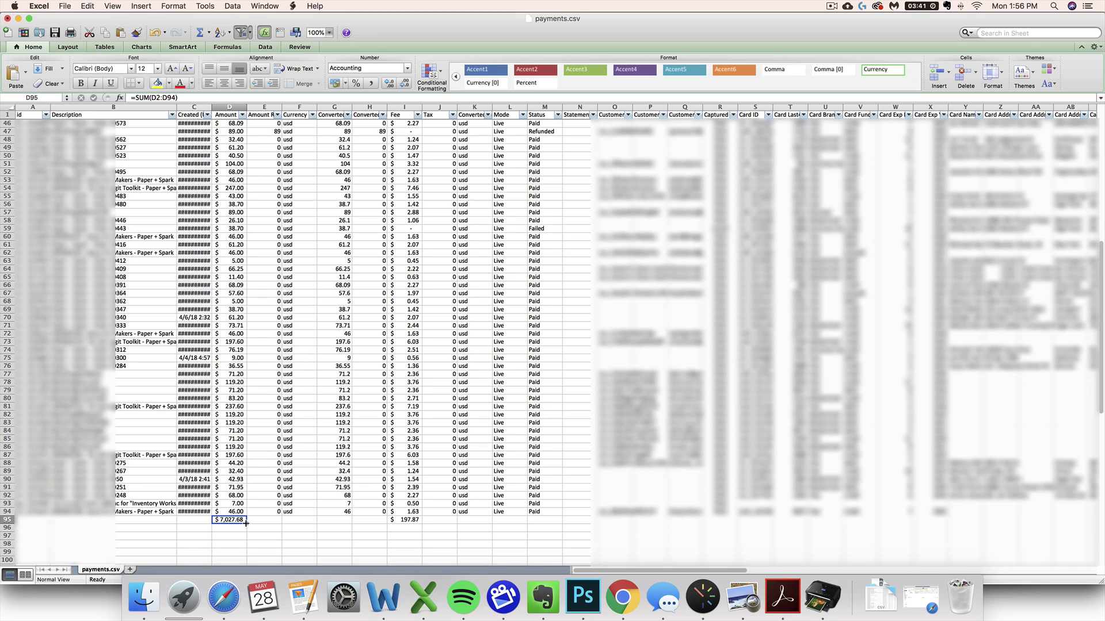
# Copy D95's SUM into E95 to total Amount Refunded at $89.00
pyautogui.moveTo(246, 523); pyautogui.dragTo(272, 525)
pyautogui.click(266, 520)
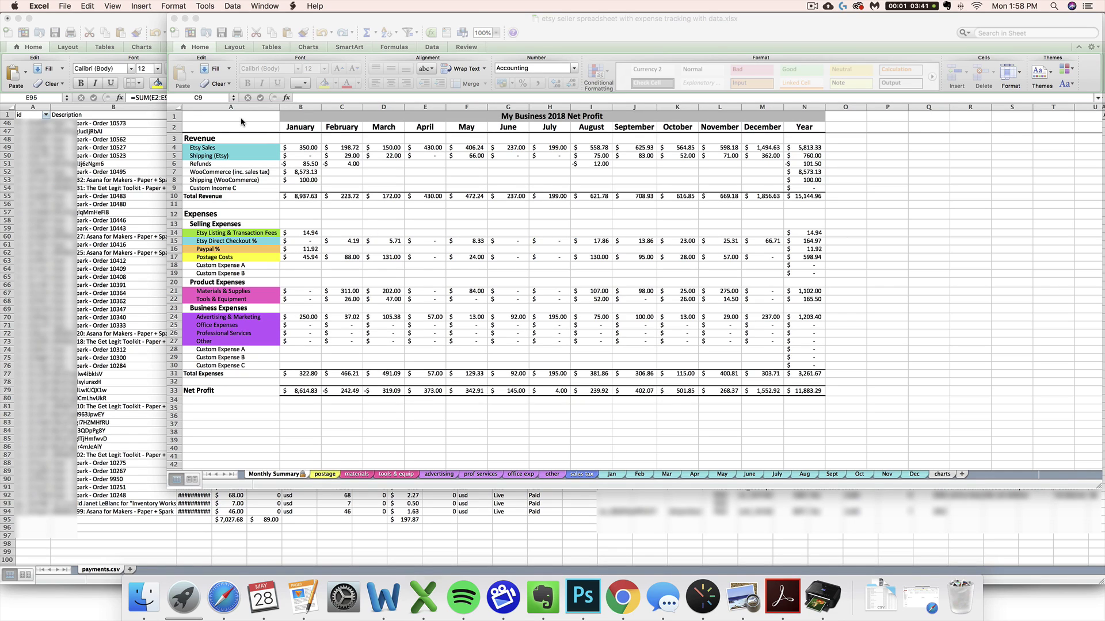
# Relabel cell A9 as 'Stripe' and enter 7027.68 in its April cell E9
pyautogui.click(239, 190)
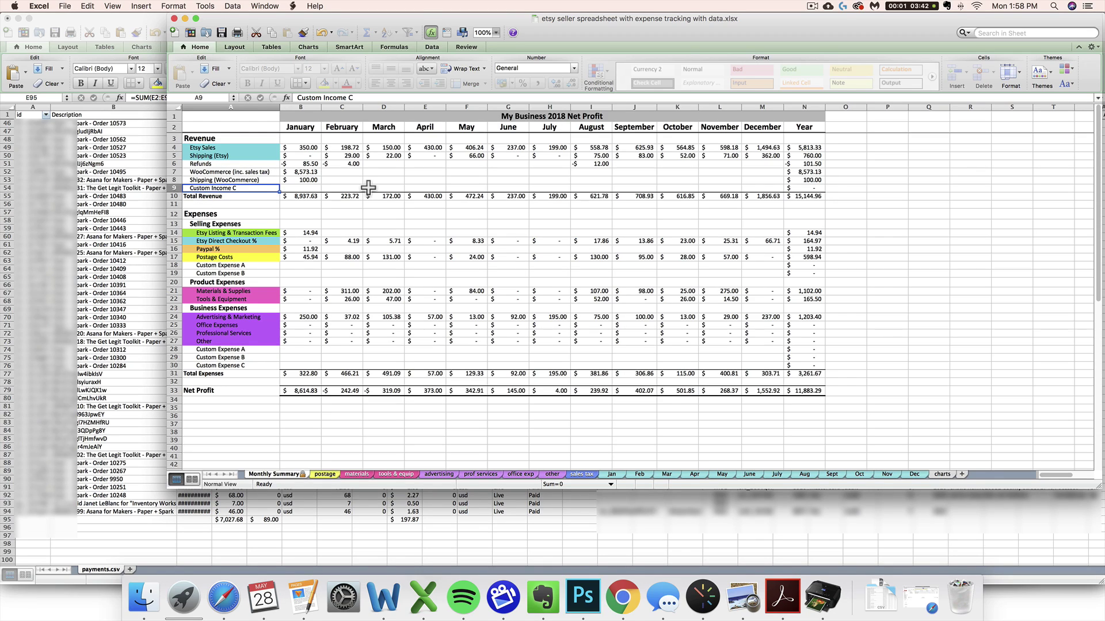
pyautogui.write('Stripe')
pyautogui.press('Return')
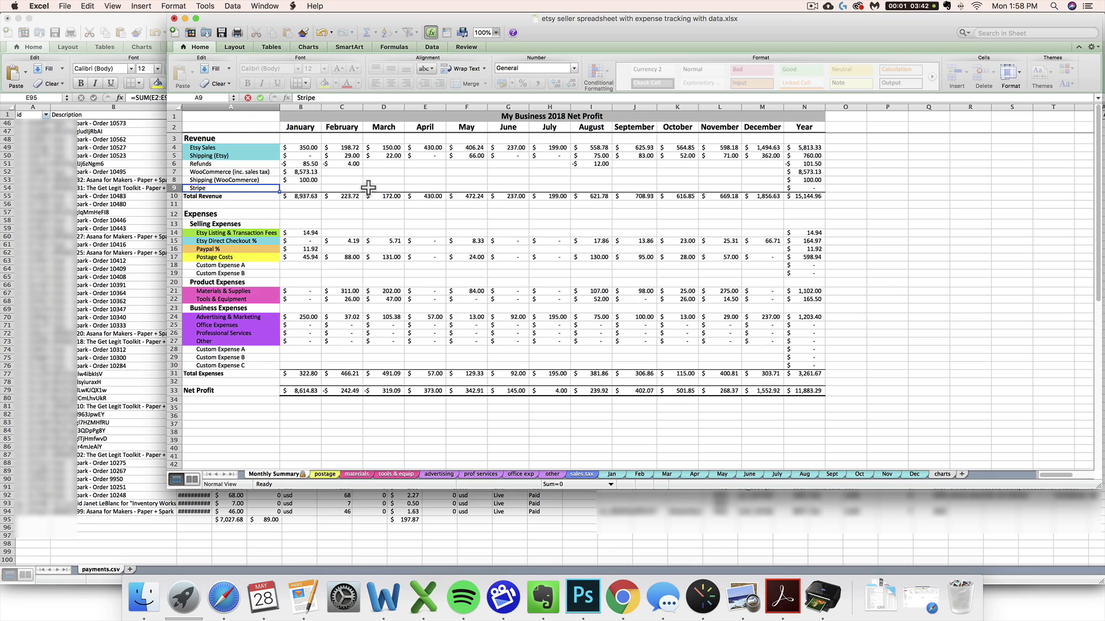
pyautogui.click(233, 189)
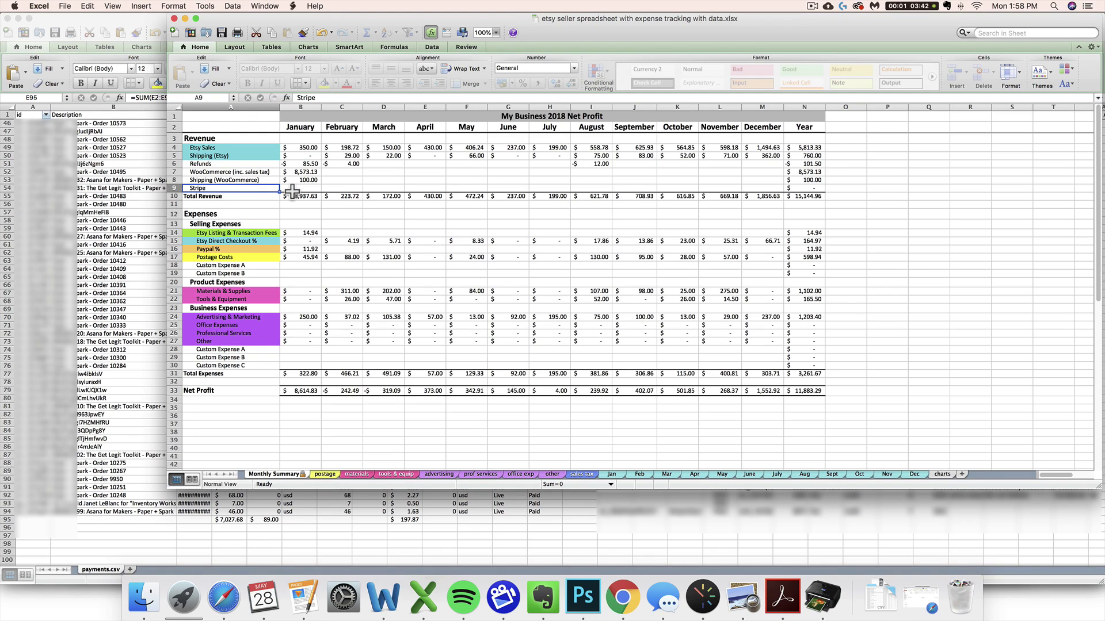
pyautogui.click(426, 189)
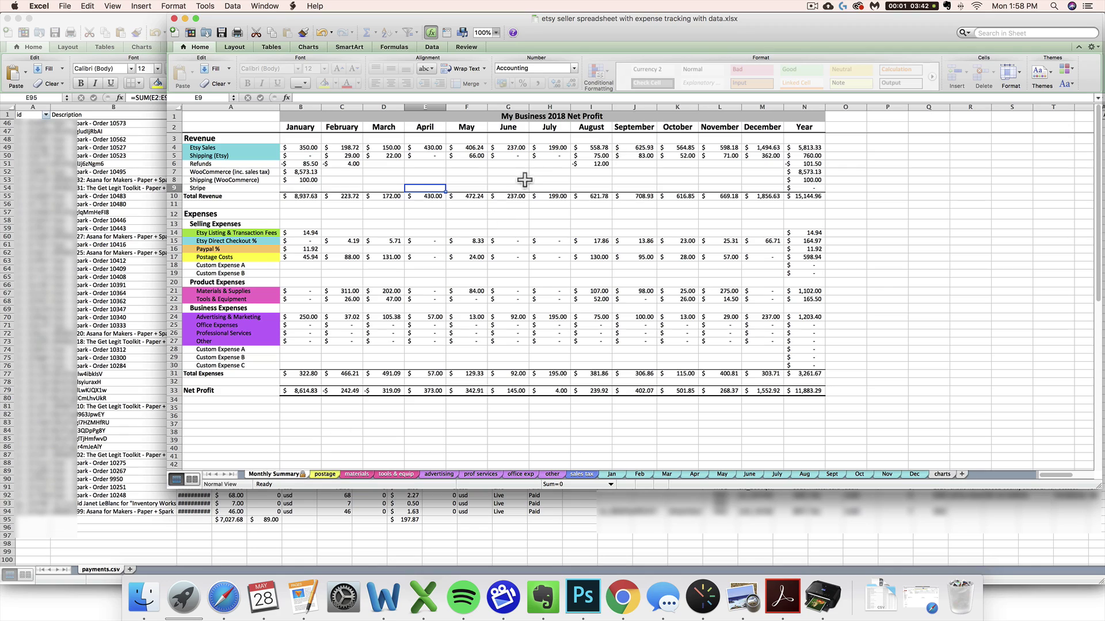
pyautogui.write('7027.68')
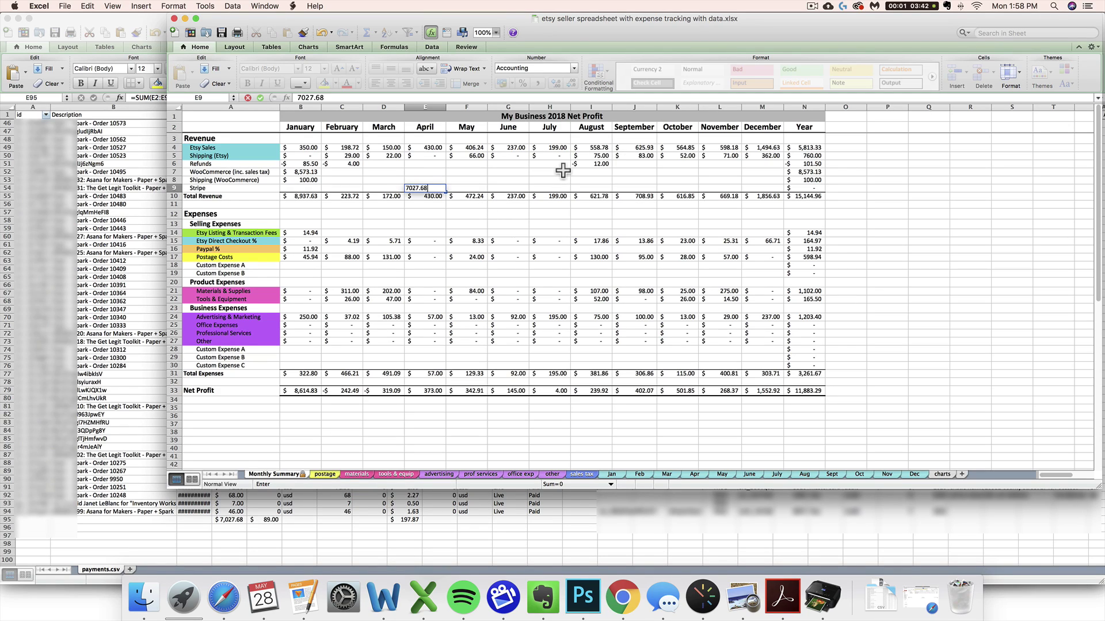
pyautogui.press('Return')
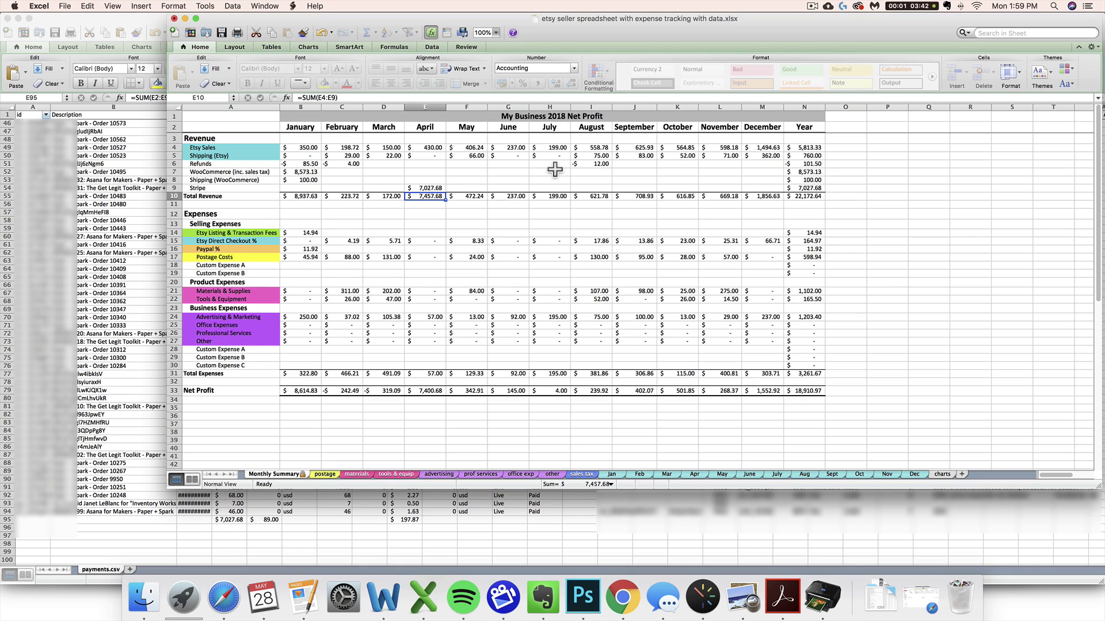
# Enter April refunds in E6 as -89, then change it to the formula =-89-100
pyautogui.click(425, 173)
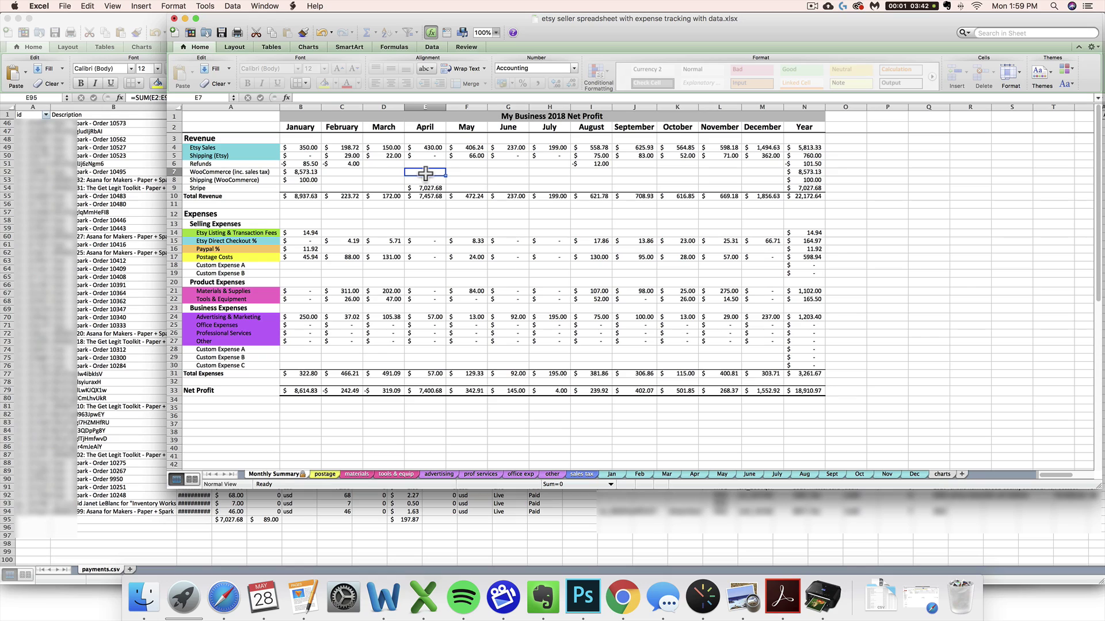
pyautogui.click(426, 165)
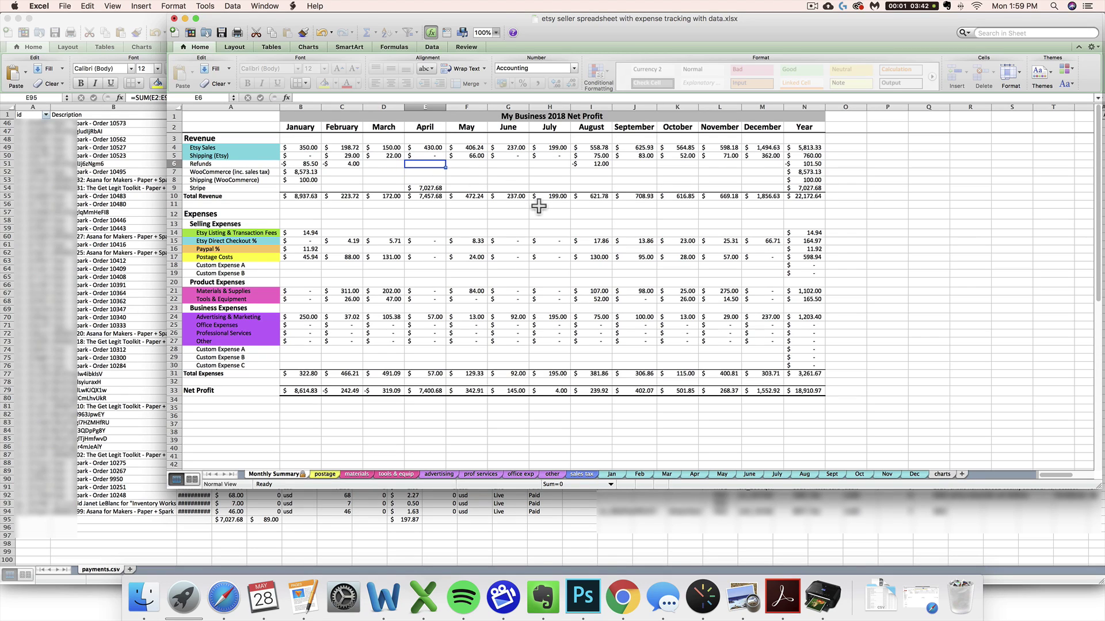
pyautogui.write('-89')
pyautogui.press('Return')
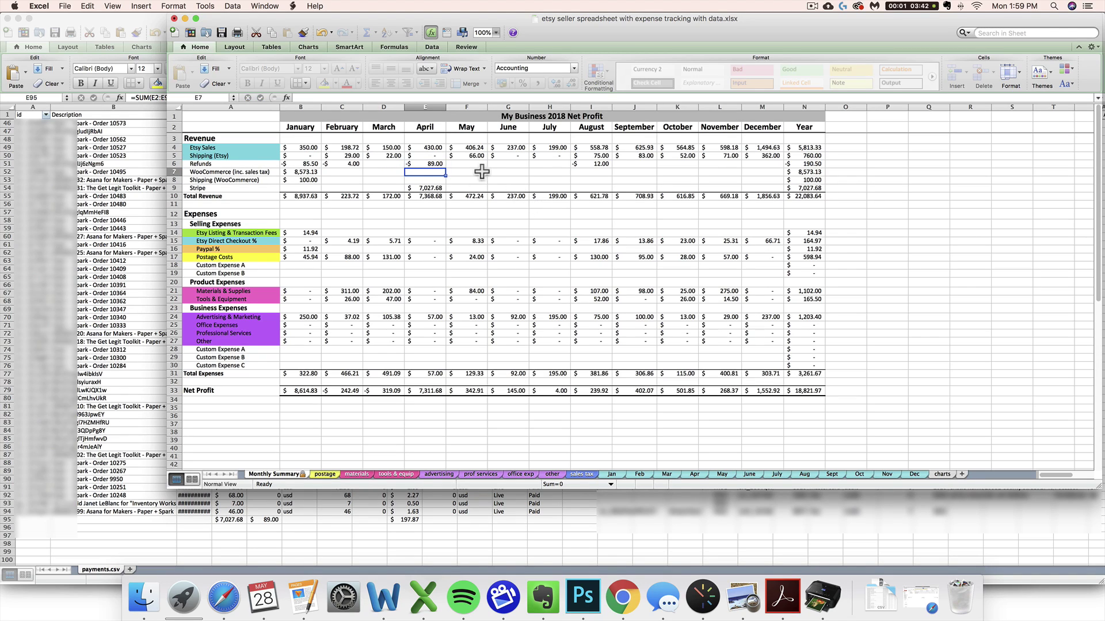
pyautogui.doubleClick(424, 164)
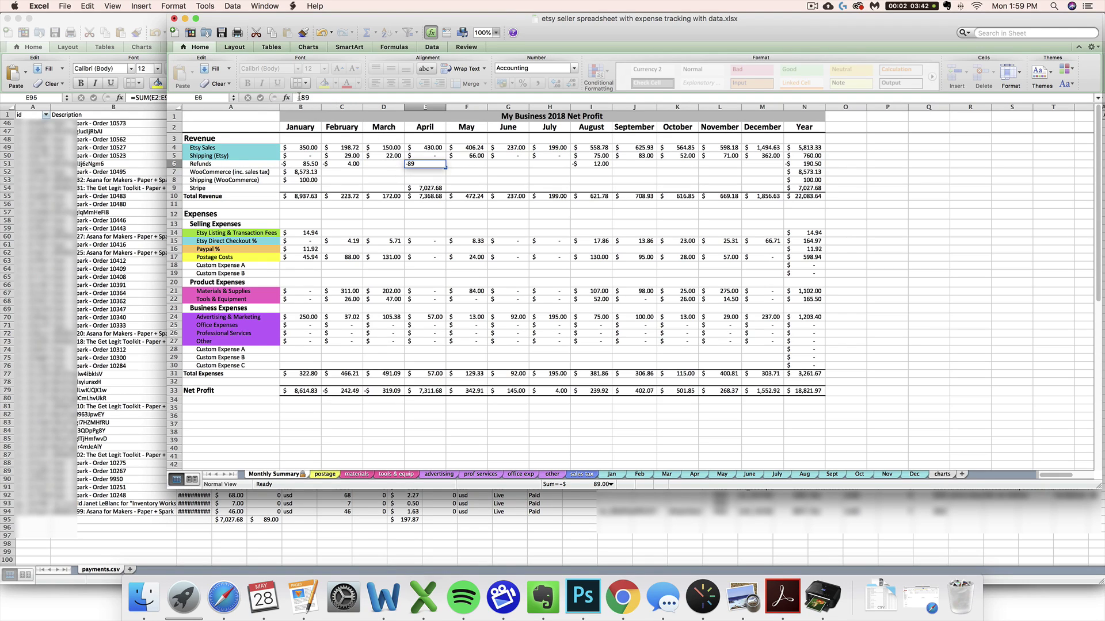
pyautogui.write('=')
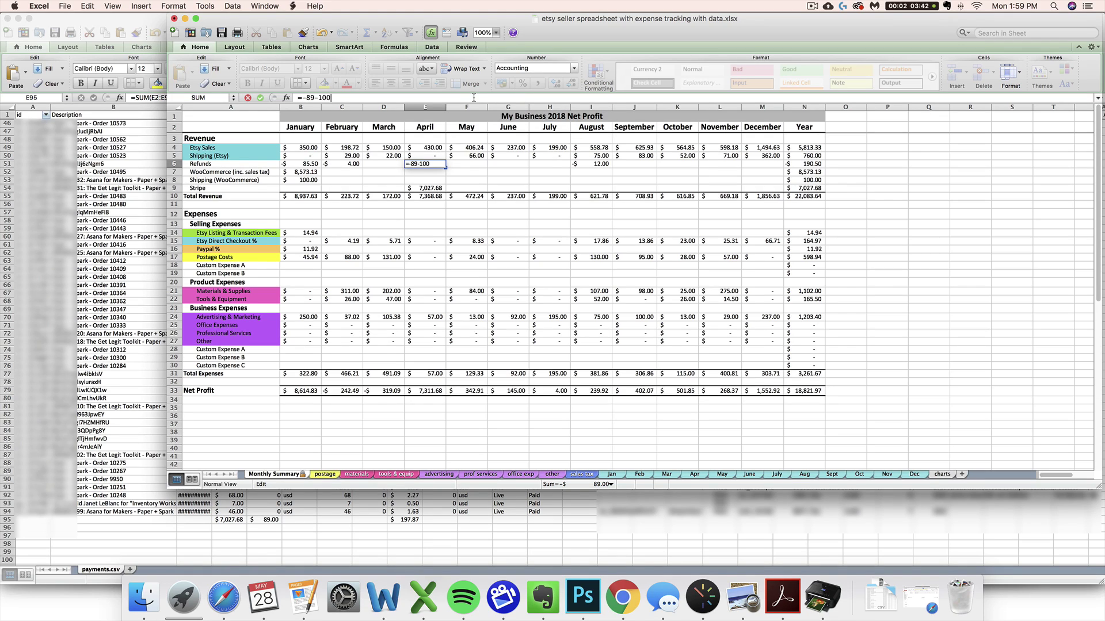
pyautogui.press('Return')
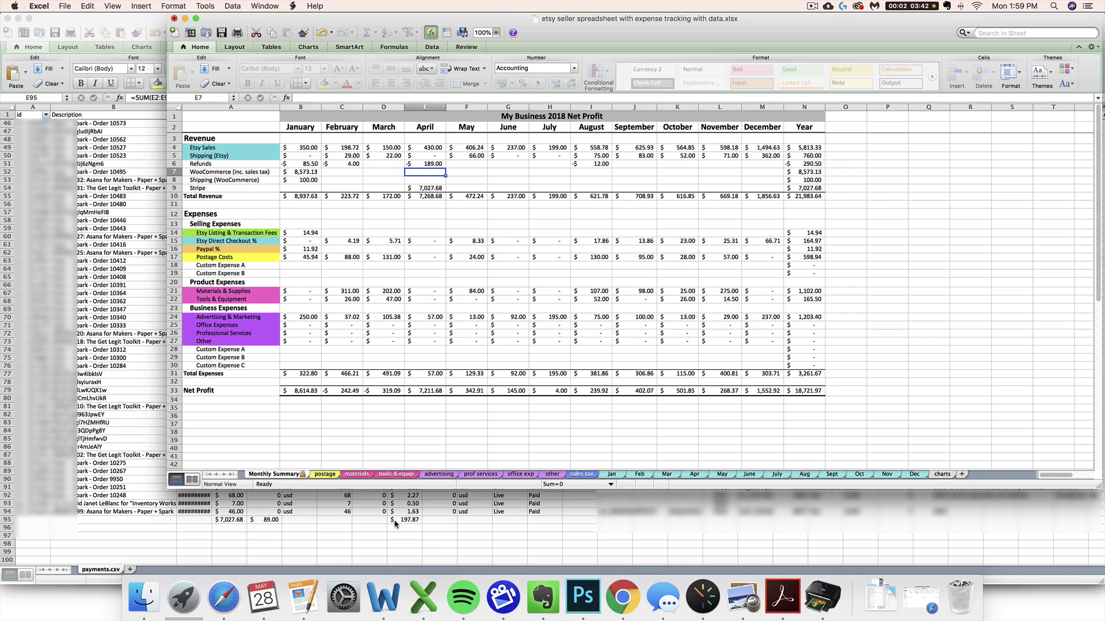
# Relabel cell A18 as 'Stripes Fees' and enter 197.87 in its April column
pyautogui.click(240, 267)
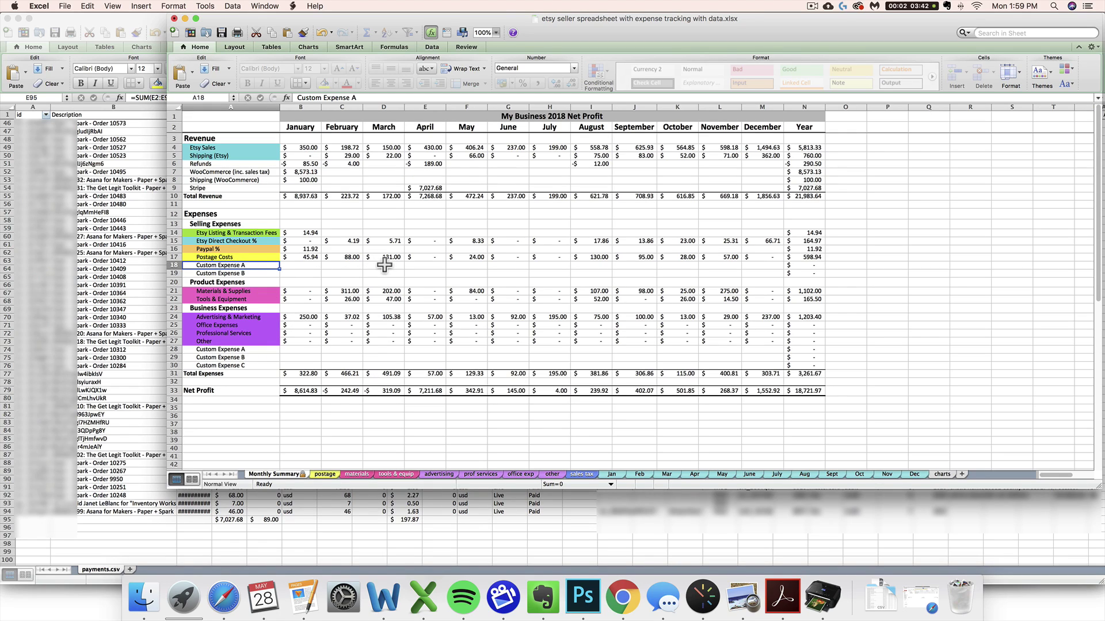
pyautogui.write('Stripes Fees')
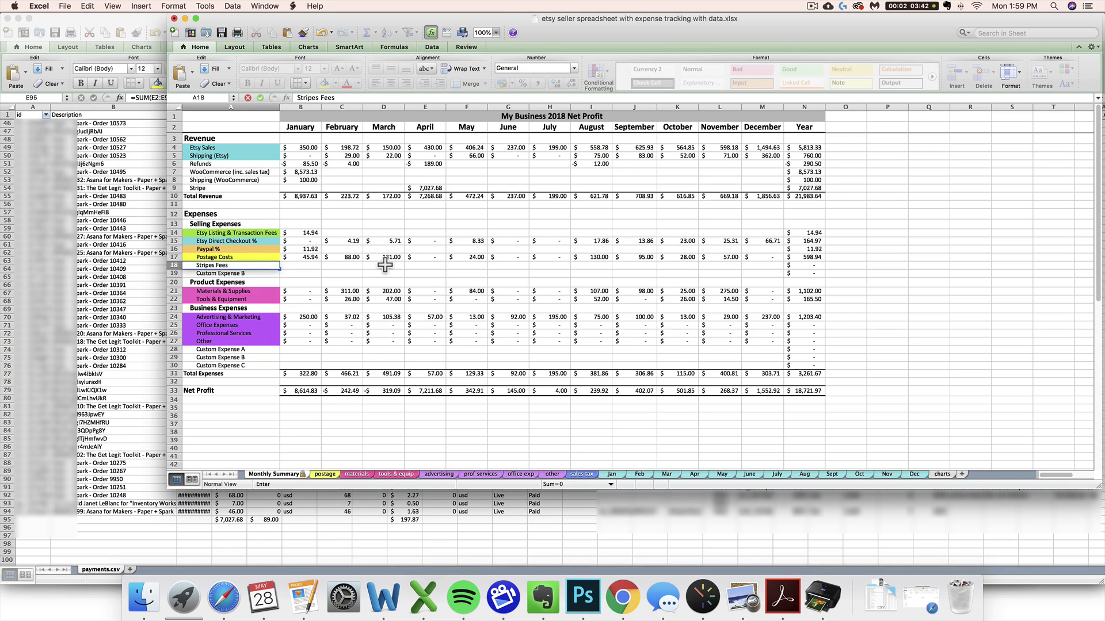
pyautogui.press('Tab')
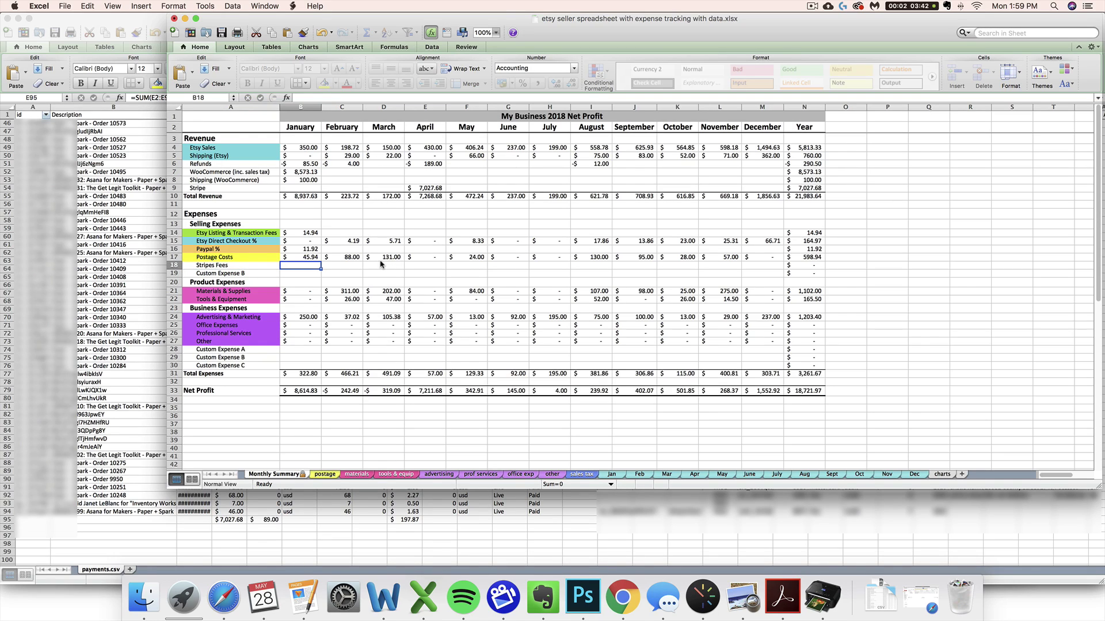
pyautogui.press('Tab')
pyautogui.press('Tab')
pyautogui.press('Tab')
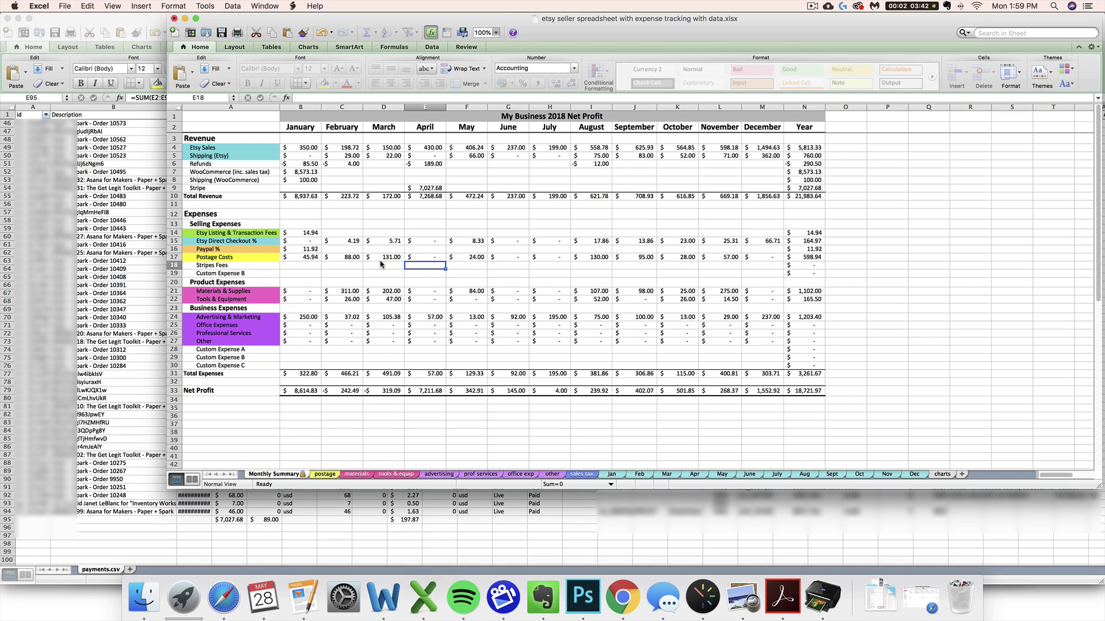
pyautogui.write('197.87')
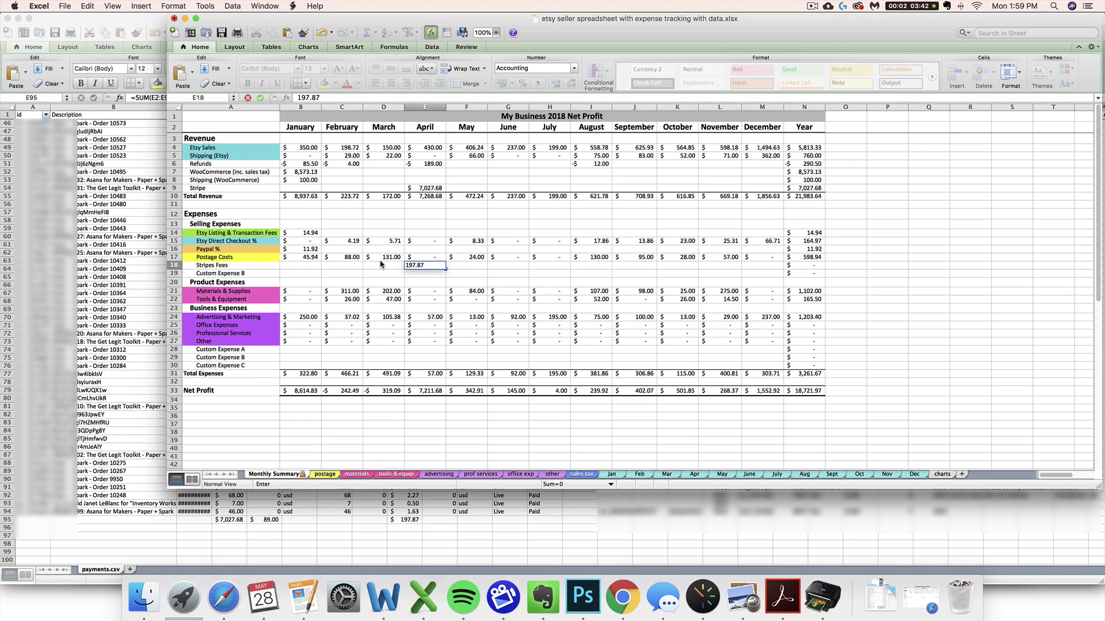
pyautogui.press('Return')
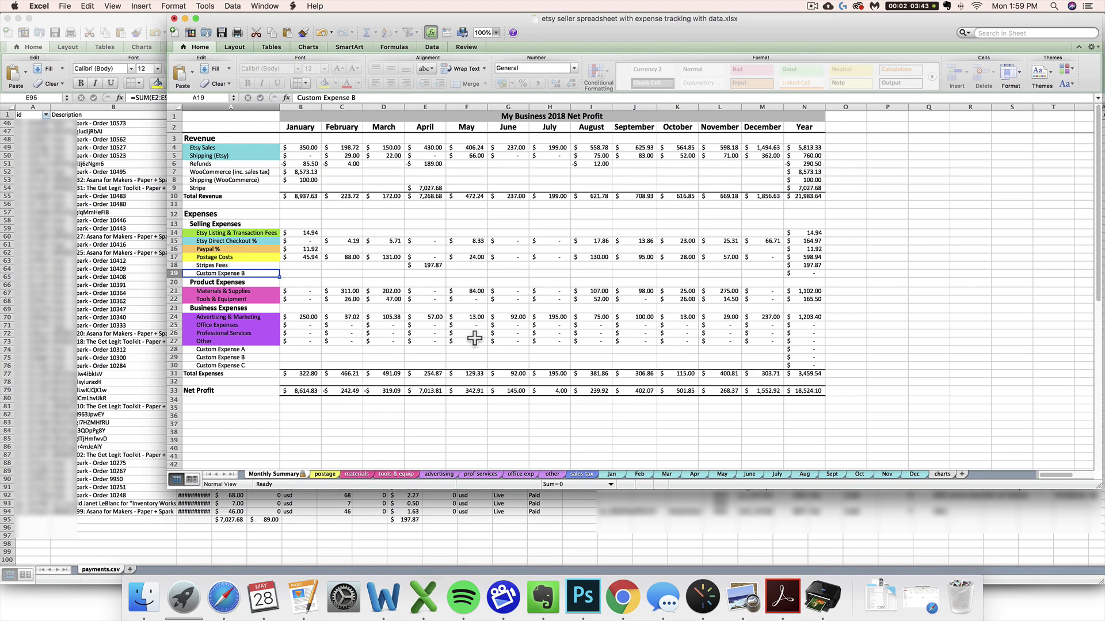
# Bring payments.csv back to the front and select fee cell I63
pyautogui.click(79, 352)
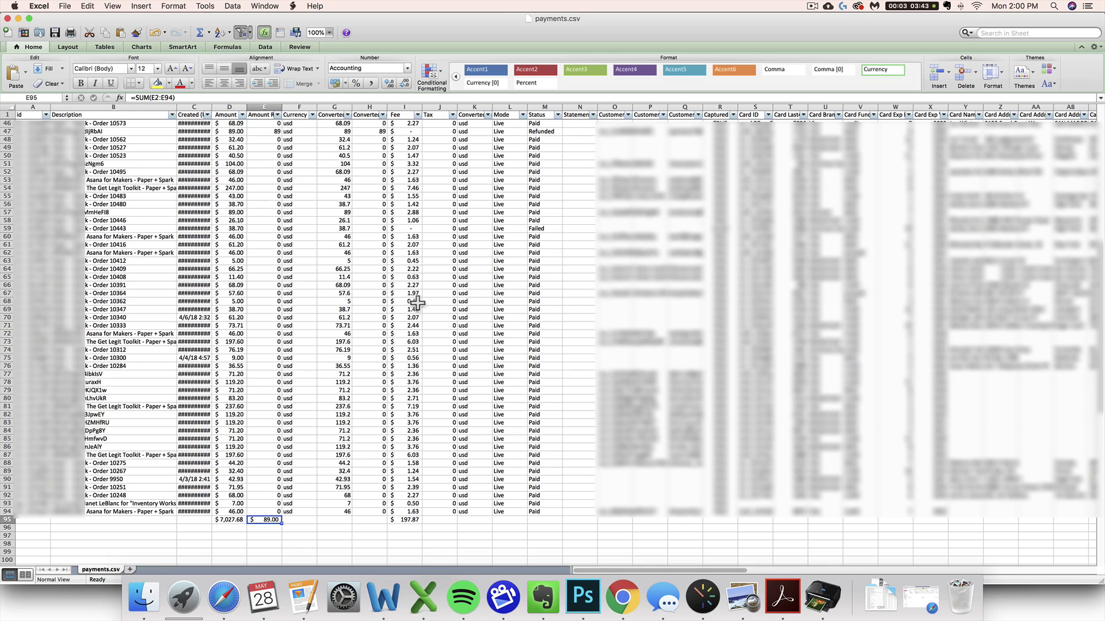
pyautogui.click(405, 260)
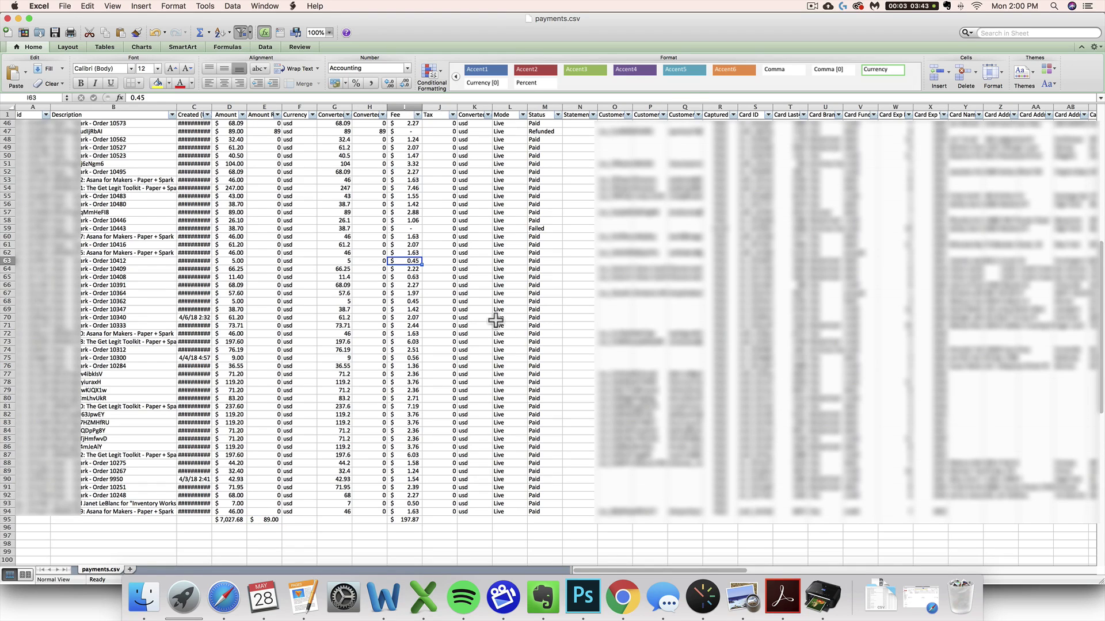